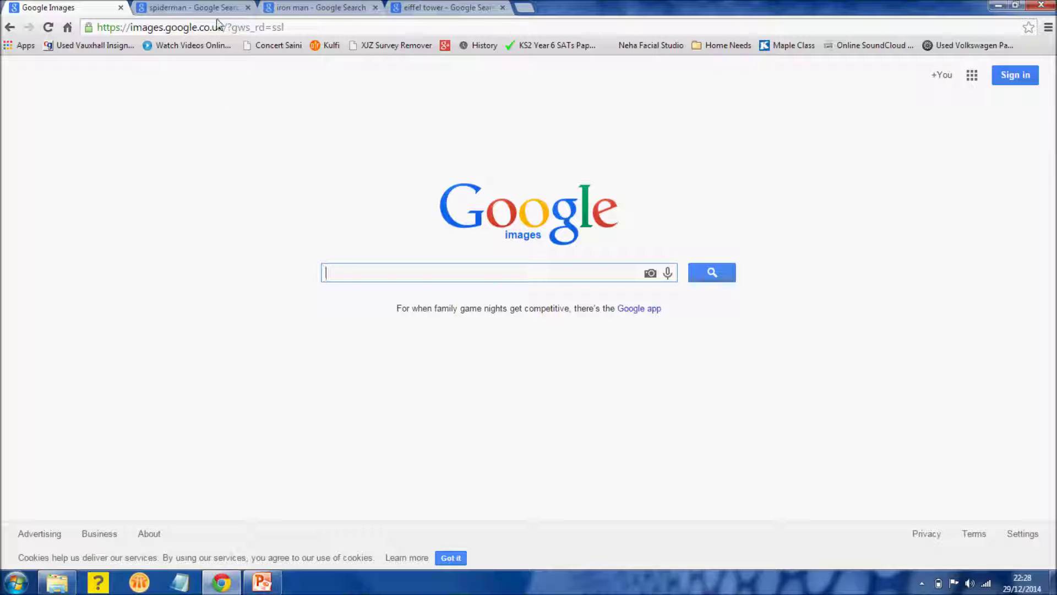
Save the Spider-Man poster from Google Images as spidermanmovieposter.jpg.
{"action": "left_click", "coordinate": [205, 6]}
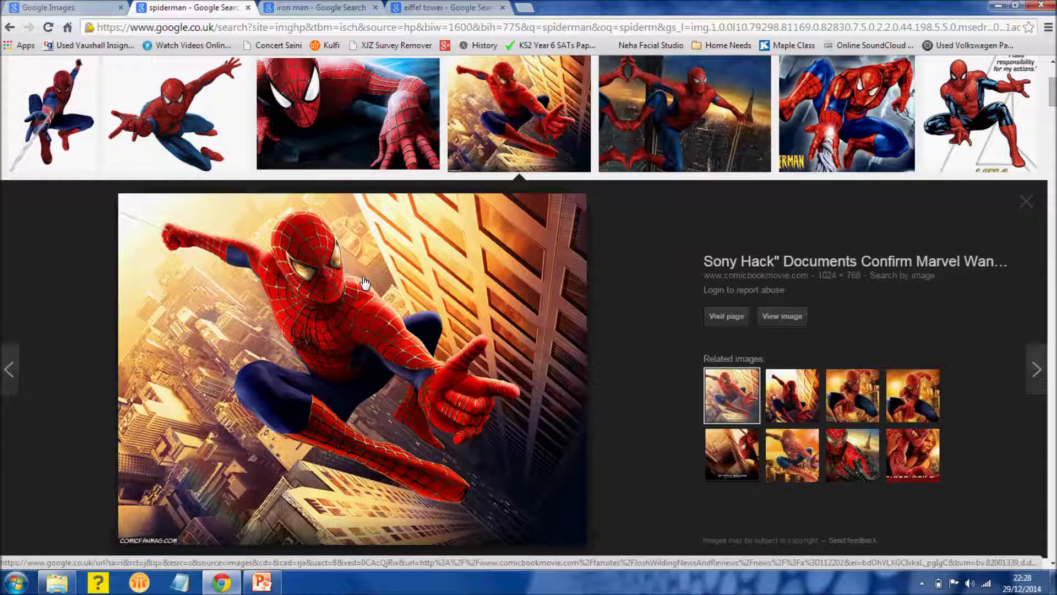
{"action": "right_click", "coordinate": [363, 279]}
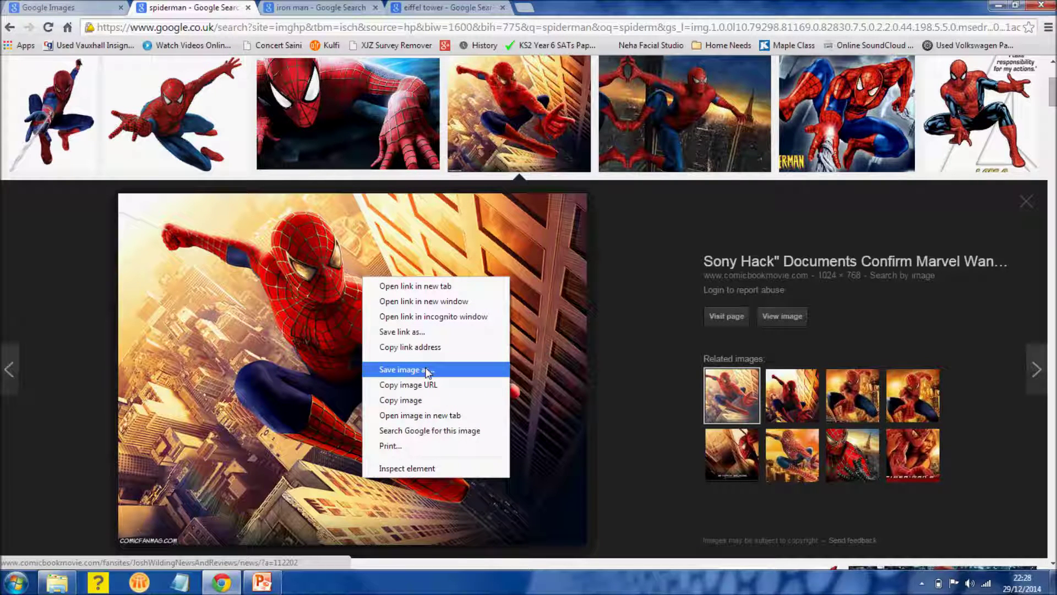
{"action": "left_click", "coordinate": [427, 370]}
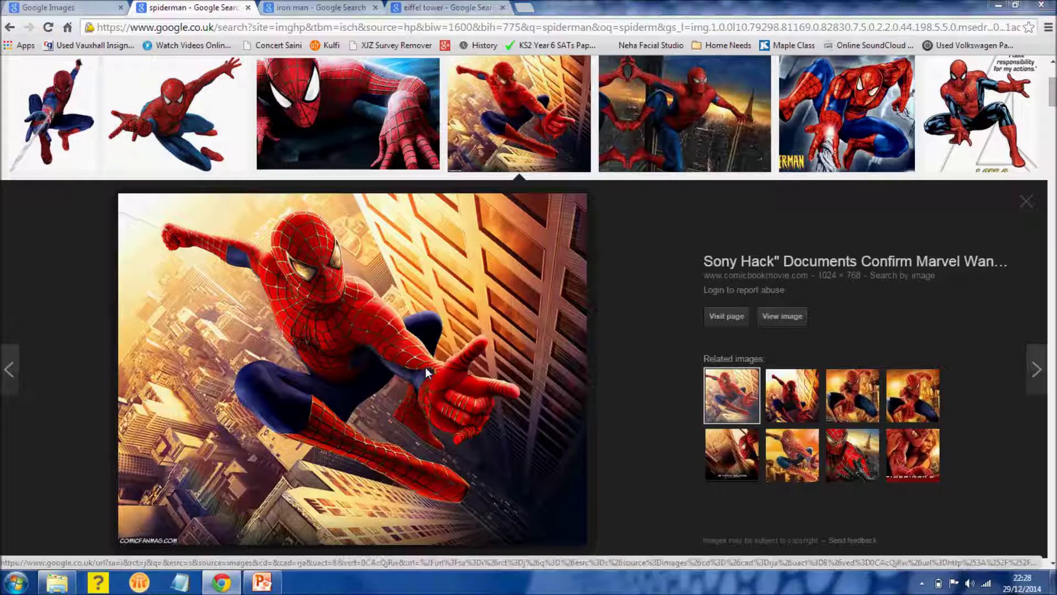
{"action": "key", "text": "Return"}
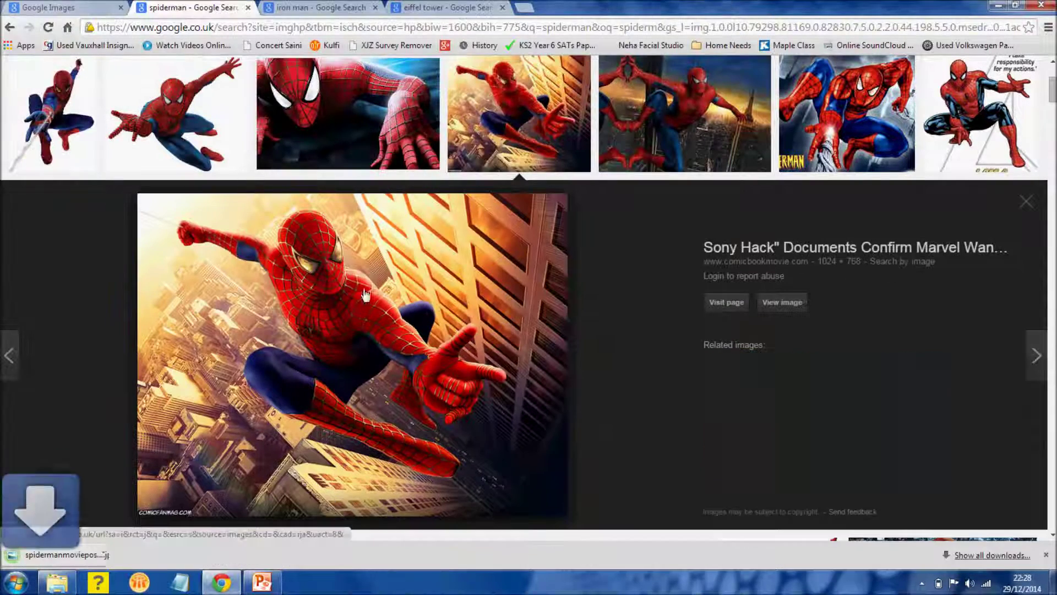
Save the Iron Man image from Google Images as latest.jpg.
{"action": "left_click", "coordinate": [321, 7]}
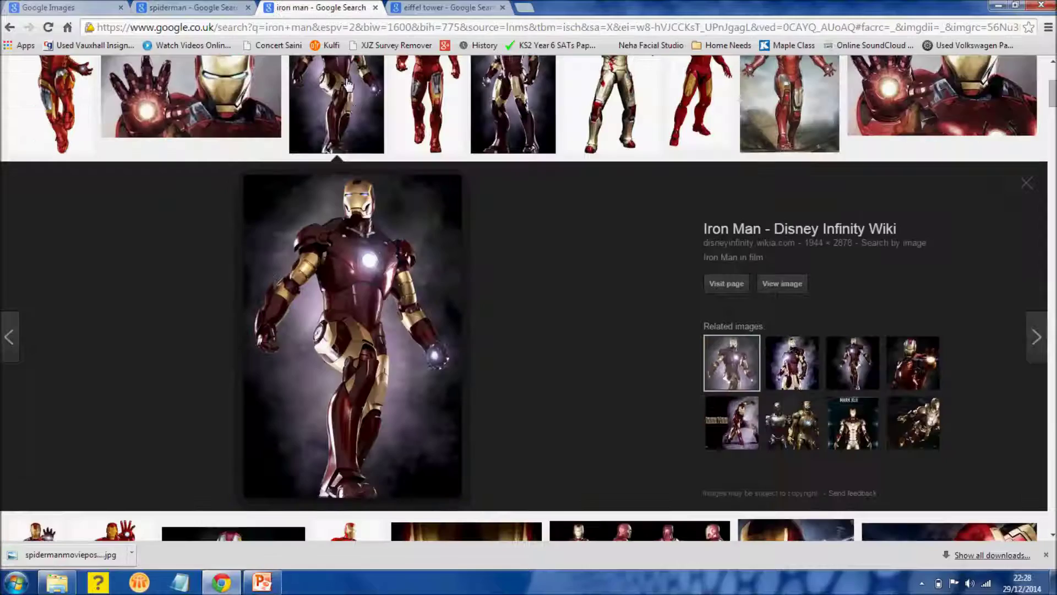
{"action": "right_click", "coordinate": [397, 244]}
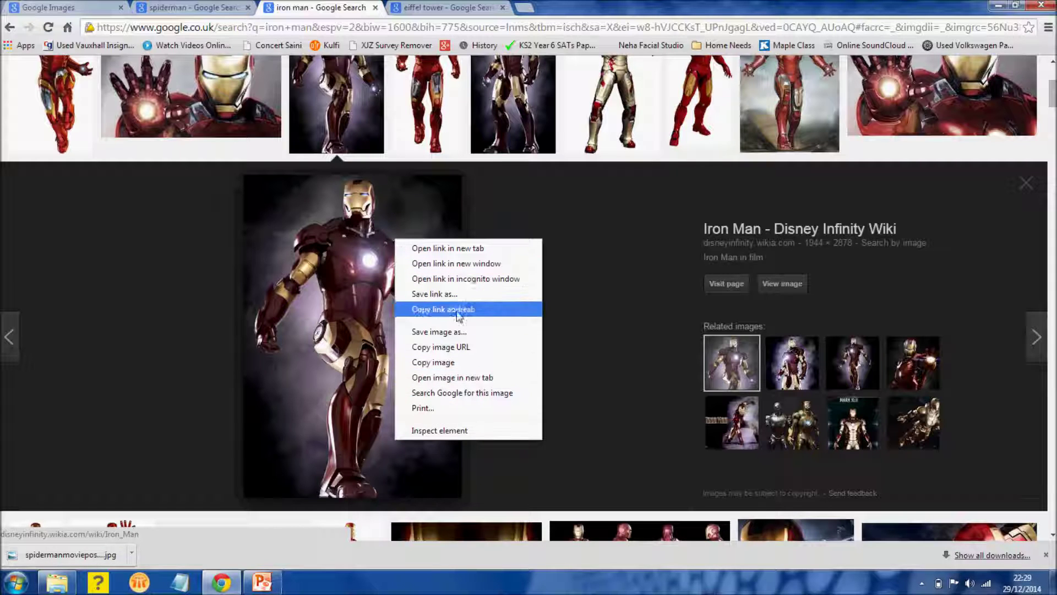
{"action": "left_click", "coordinate": [465, 332]}
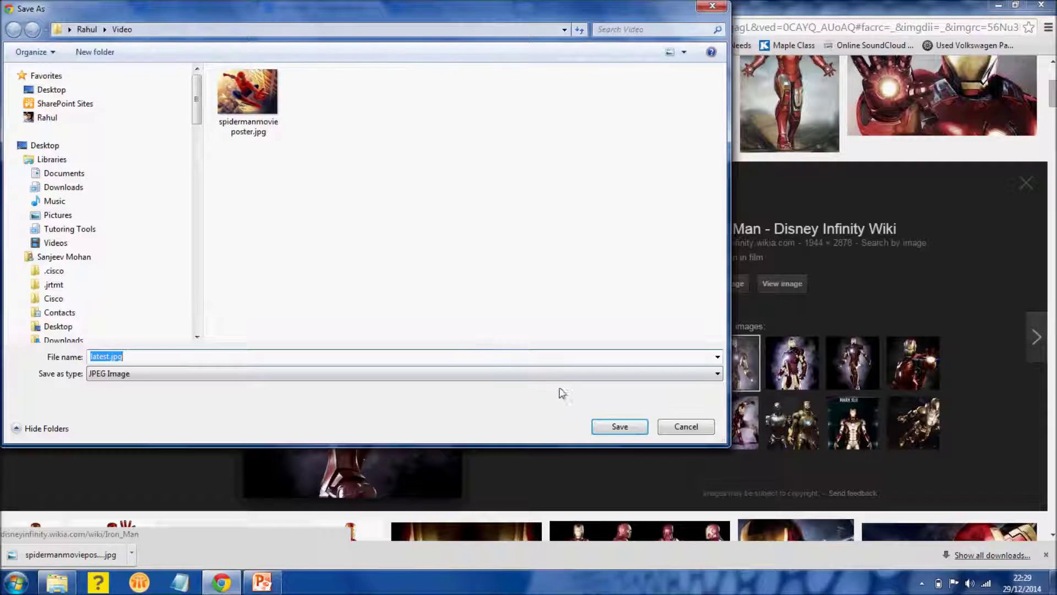
{"action": "left_click", "coordinate": [617, 427]}
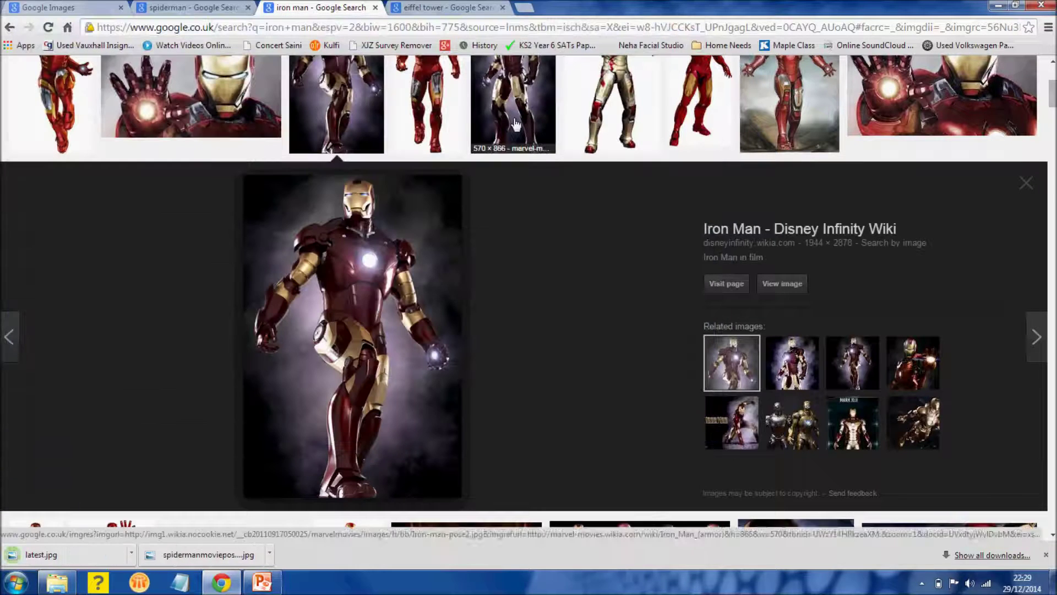
Save the Eiffel Tower photo from Google Images as eiffel-tower.jpg.
{"action": "left_click", "coordinate": [460, 6]}
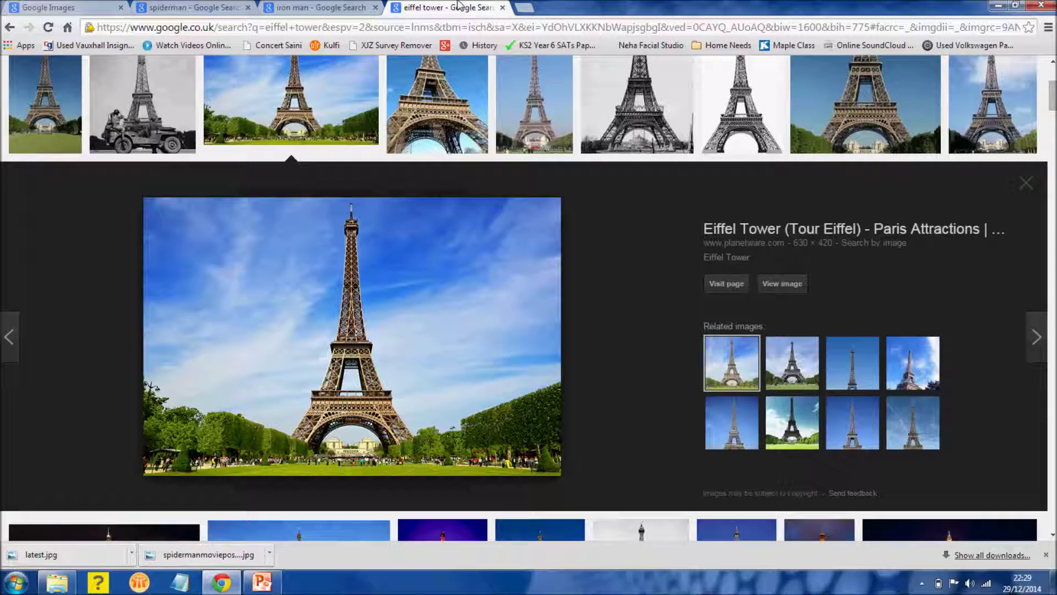
{"action": "right_click", "coordinate": [423, 273]}
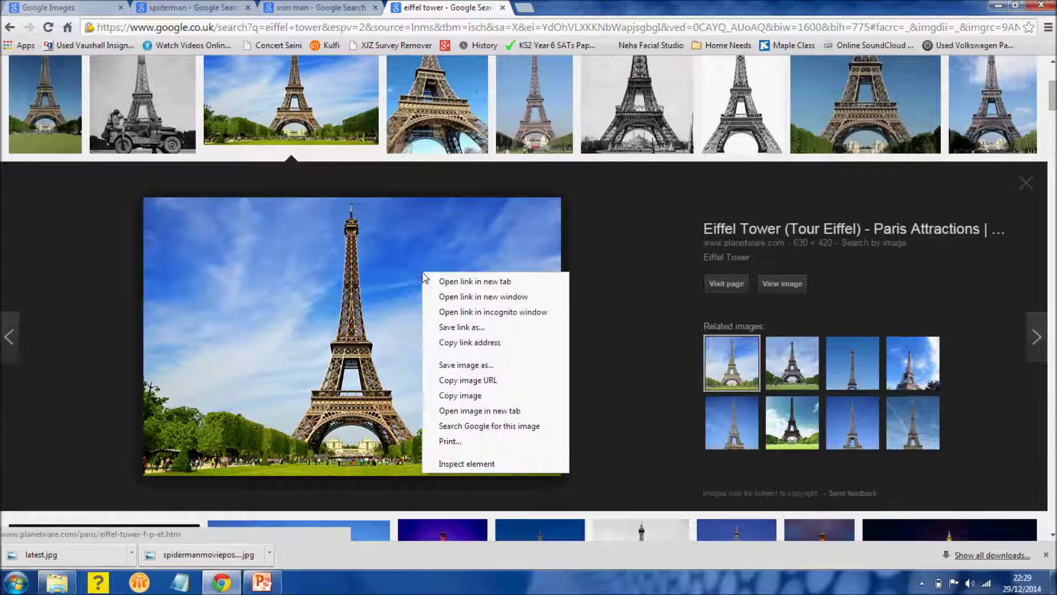
{"action": "left_click", "coordinate": [498, 365]}
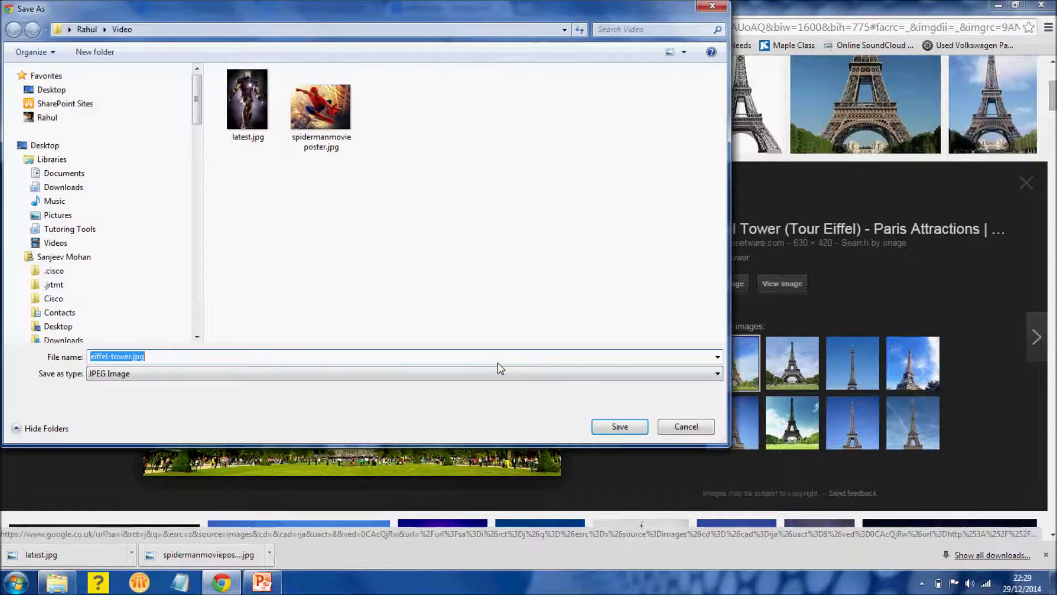
{"action": "left_click", "coordinate": [621, 427]}
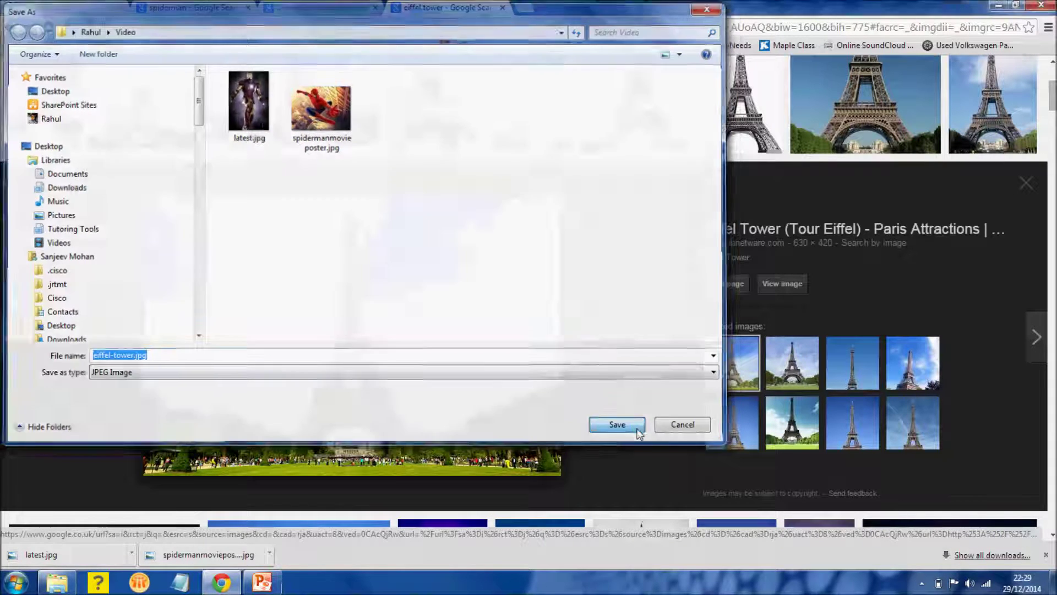
Copy latest.jpg from the downloads folder via Photo Viewer, then return to the Eiffel Tower slide.
{"action": "left_click", "coordinate": [266, 588]}
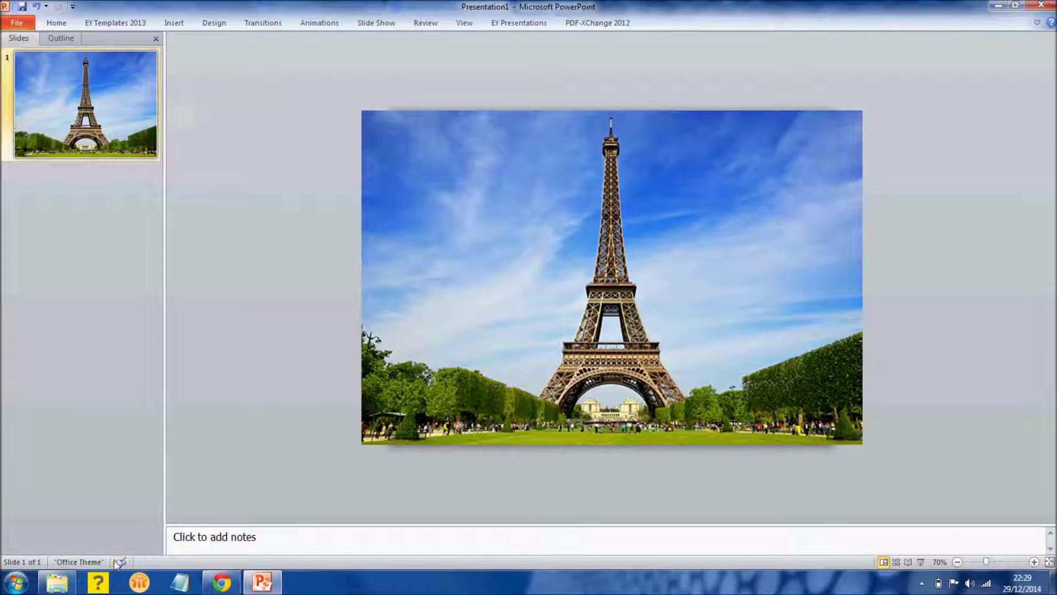
{"action": "left_click", "coordinate": [50, 589]}
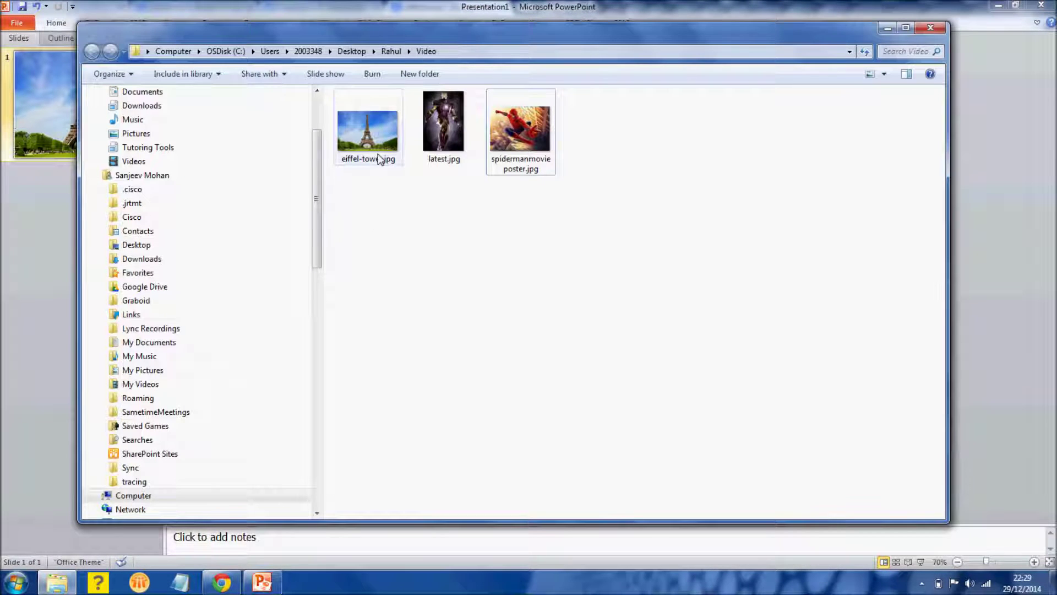
{"action": "left_click", "coordinate": [888, 27]}
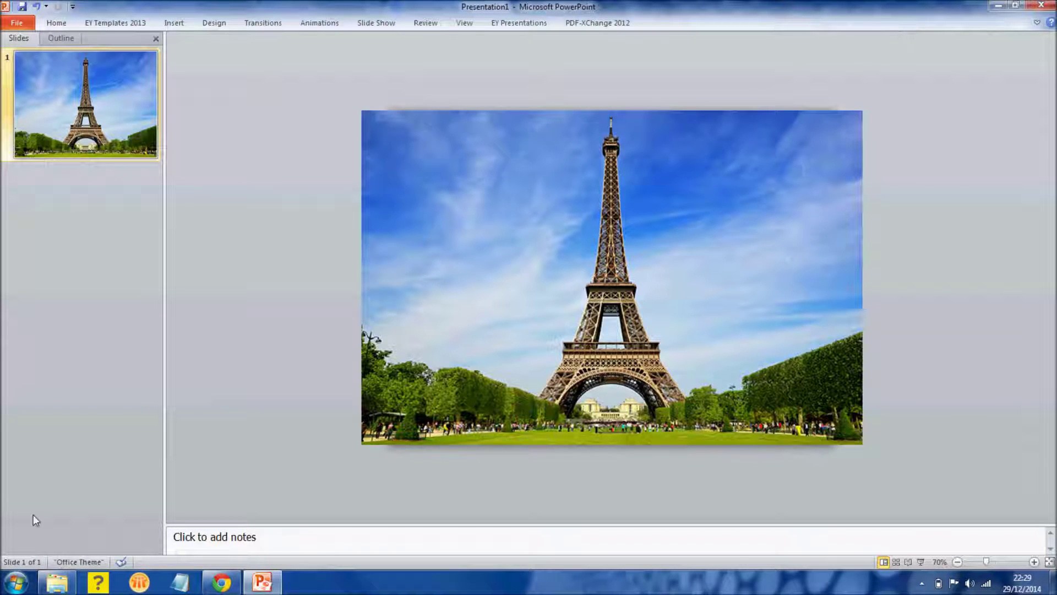
{"action": "left_click", "coordinate": [63, 584]}
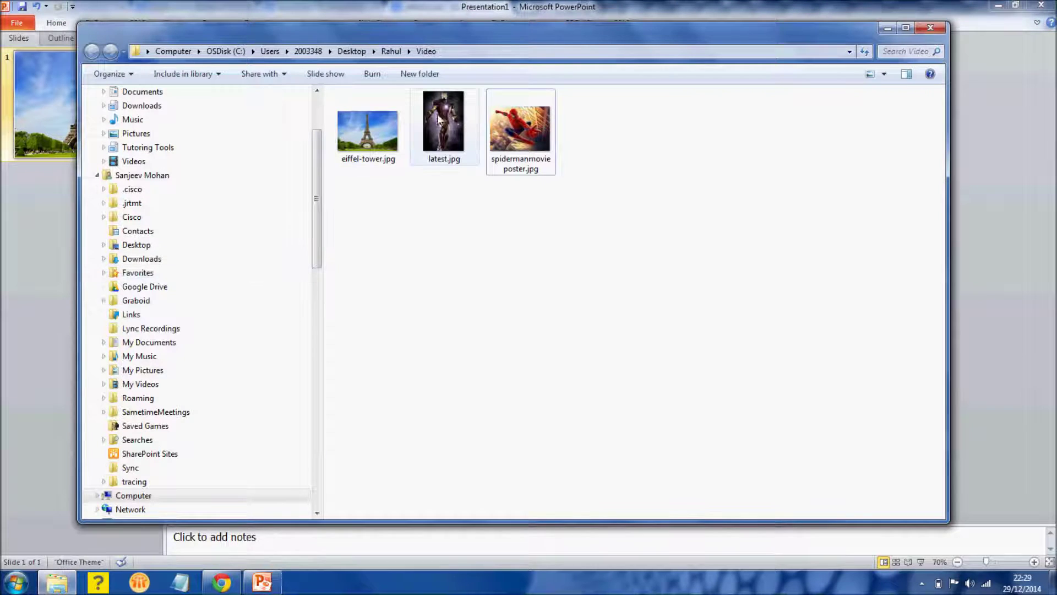
{"action": "double_click", "coordinate": [444, 139]}
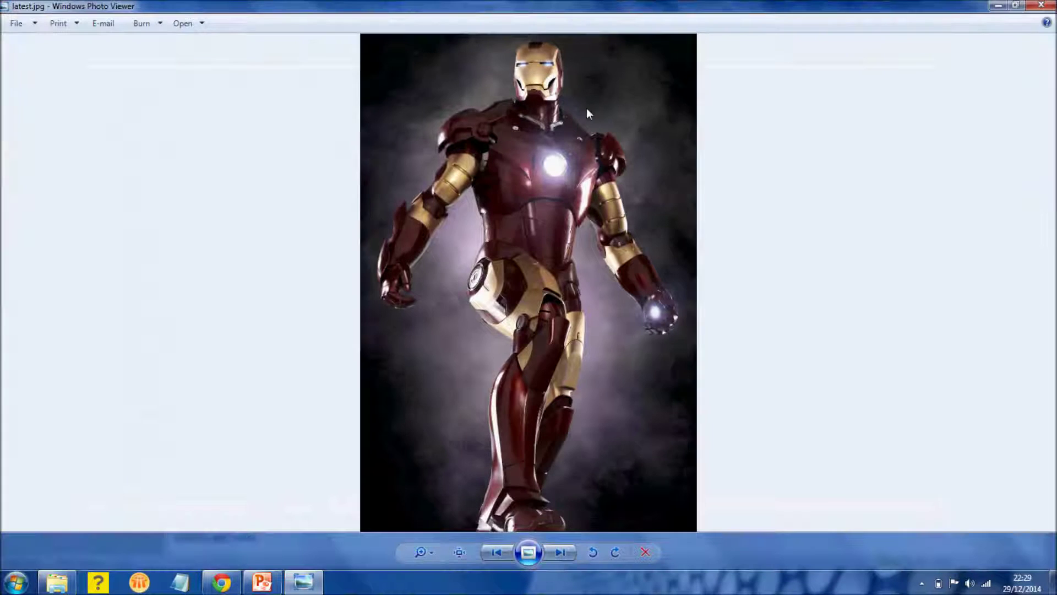
{"action": "right_click", "coordinate": [505, 163]}
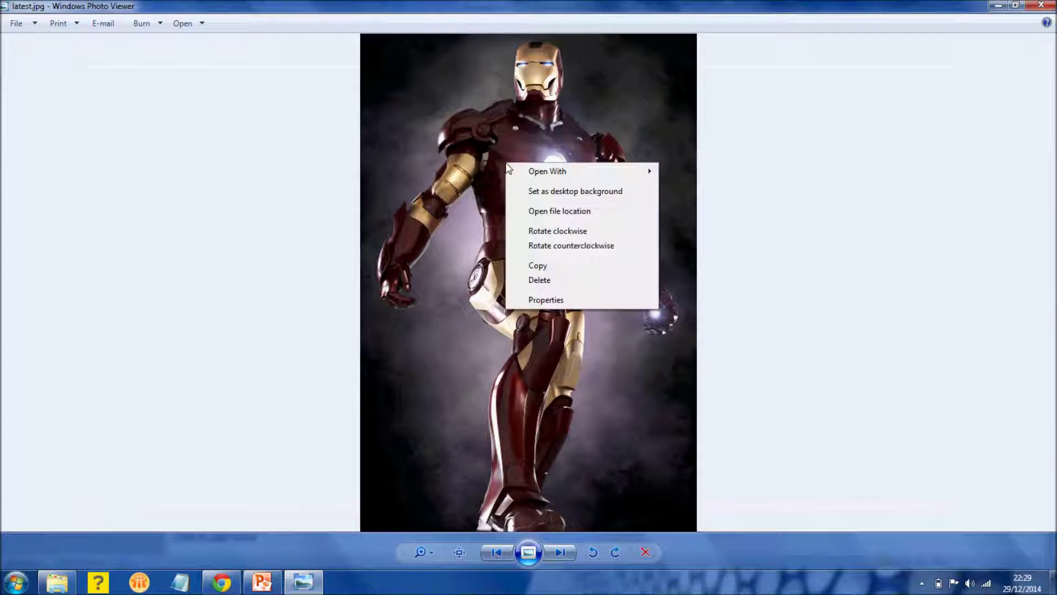
{"action": "left_click", "coordinate": [559, 265]}
{"action": "left_click", "coordinate": [262, 583]}
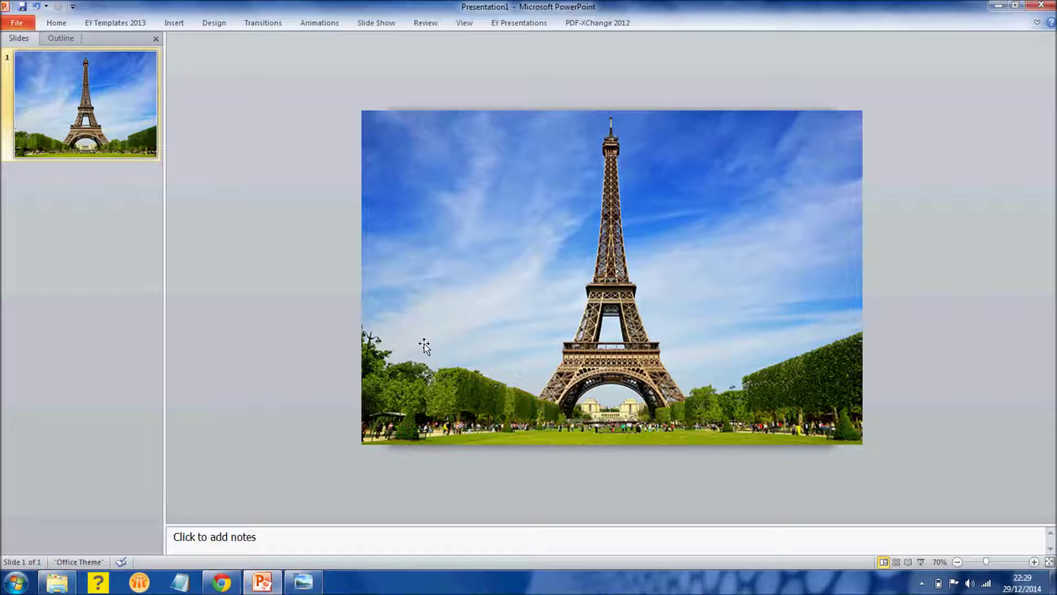
Paste the Iron Man picture onto the Eiffel Tower slide and start Remove Background.
{"action": "key", "text": "ctrl+v"}
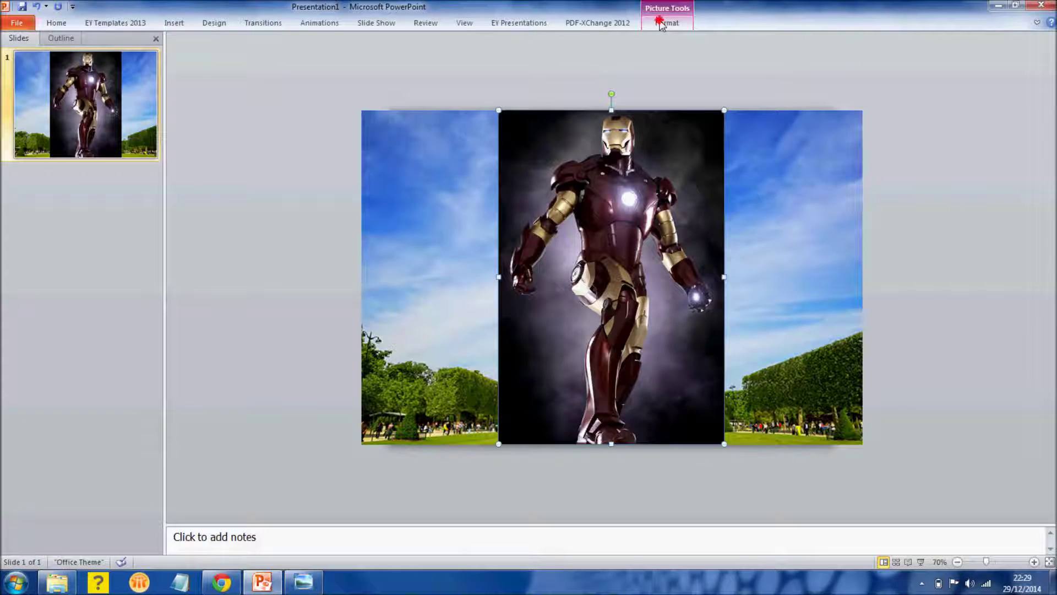
{"action": "left_click", "coordinate": [661, 23]}
{"action": "left_click", "coordinate": [14, 41]}
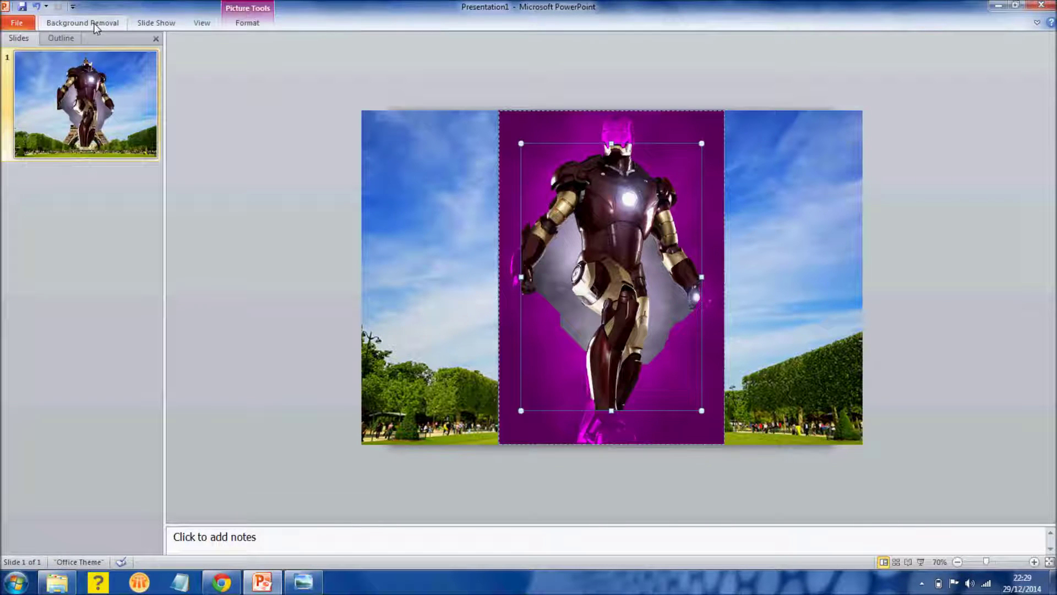
Stretch the keep marquee over the whole Iron Man picture so head and feet aren't purple.
{"action": "left_click", "coordinate": [95, 24]}
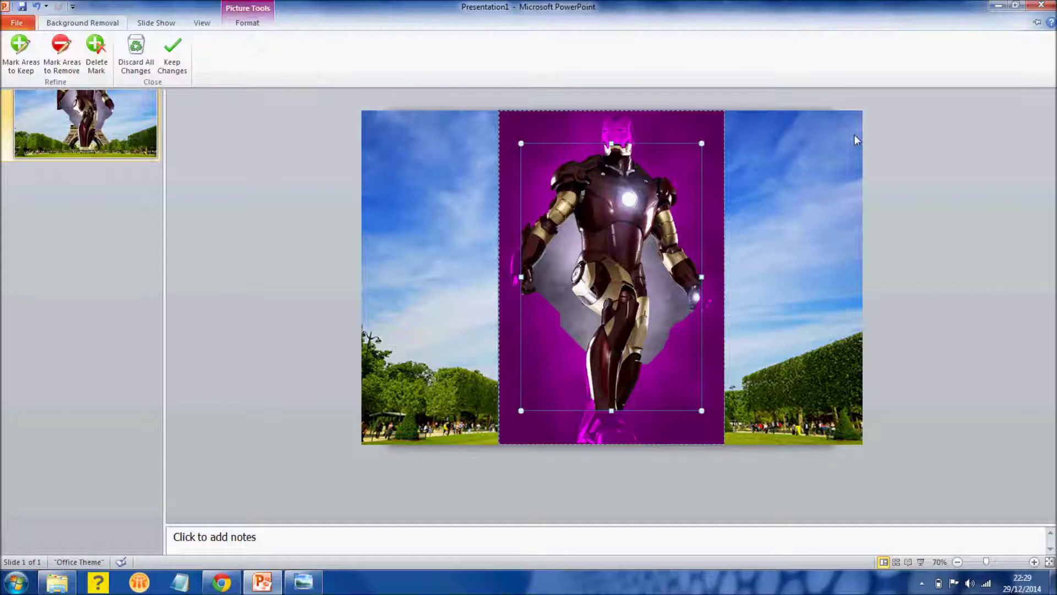
{"action": "left_click", "coordinate": [704, 146]}
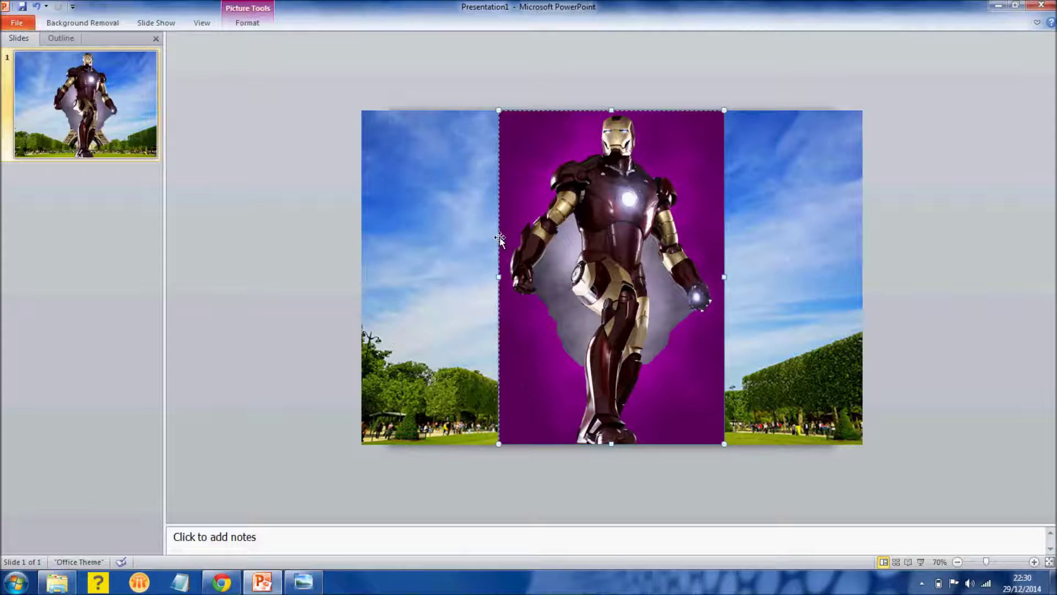
{"action": "left_click", "coordinate": [82, 23]}
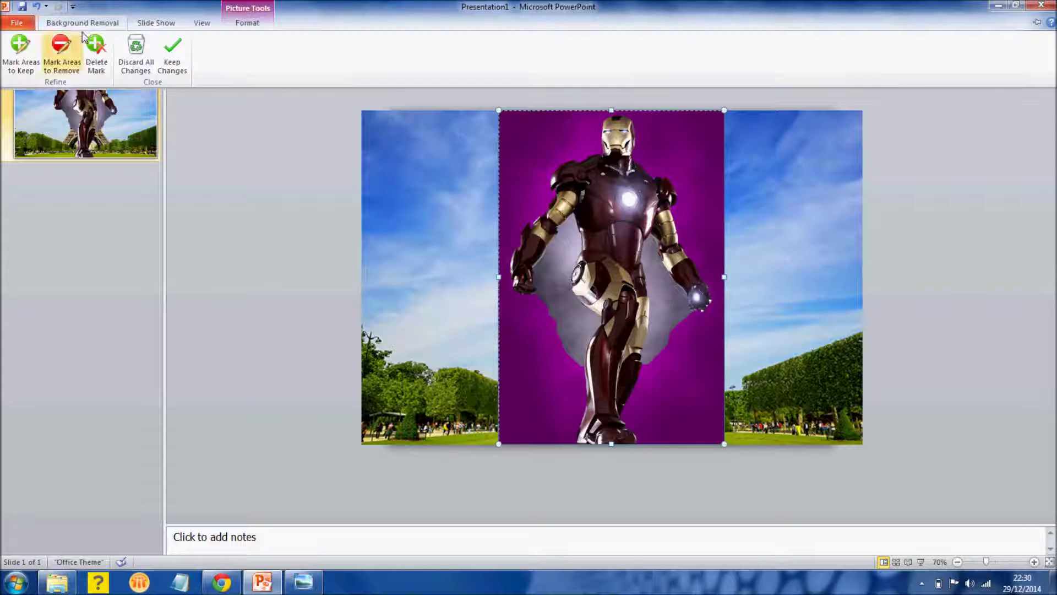
Mark the leftover grey patches beside Iron Man's legs and arm for removal and keep changes.
{"action": "left_click", "coordinate": [50, 65]}
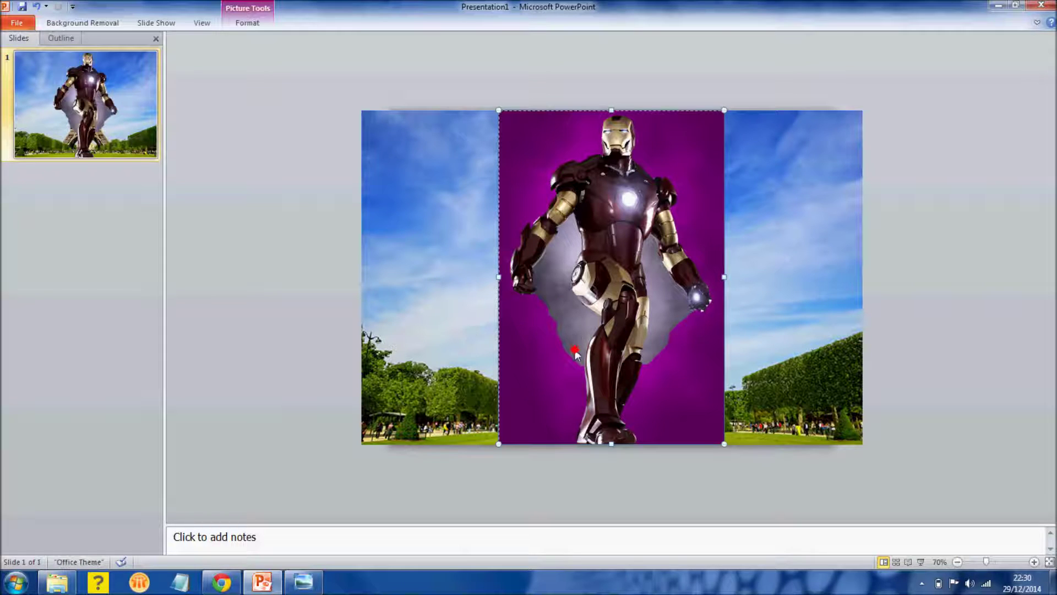
{"action": "left_click_drag", "start_coordinate": [572, 346], "coordinate": [560, 268]}
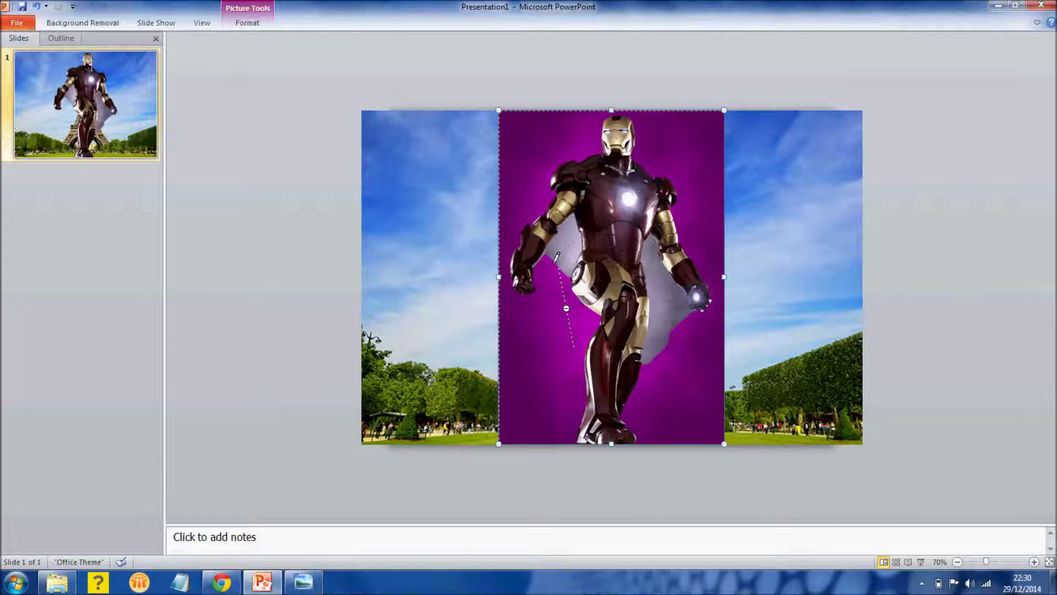
{"action": "left_click_drag", "start_coordinate": [558, 265], "coordinate": [581, 236]}
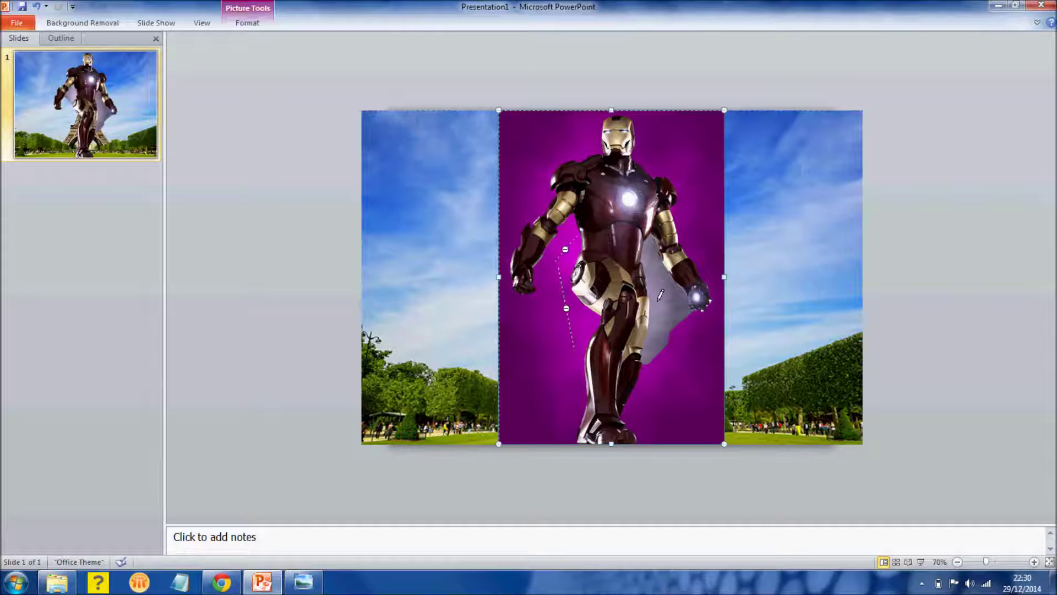
{"action": "left_click_drag", "start_coordinate": [664, 340], "coordinate": [654, 257]}
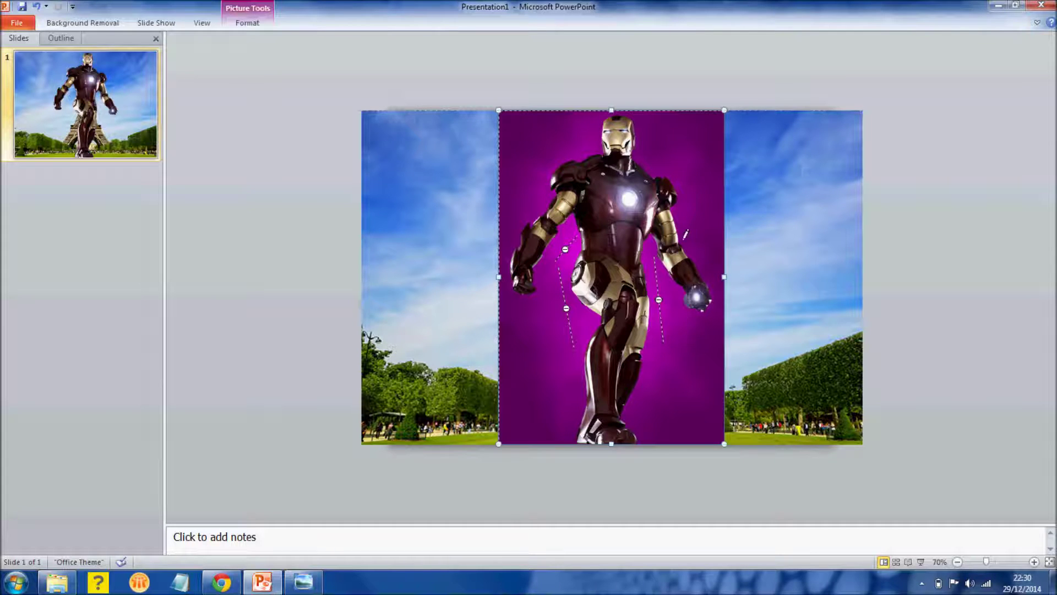
{"action": "left_click", "coordinate": [658, 242]}
{"action": "left_click", "coordinate": [879, 281]}
{"action": "left_click", "coordinate": [607, 242]}
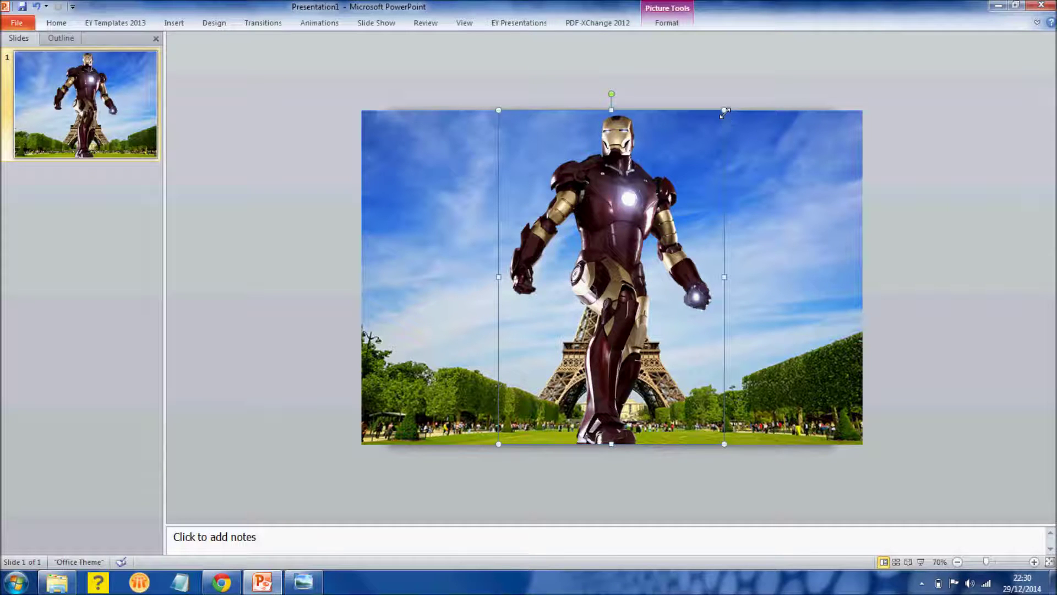
Shrink the Iron Man cutout and move it over the sky at upper left.
{"action": "left_click_drag", "start_coordinate": [725, 113], "coordinate": [630, 251]}
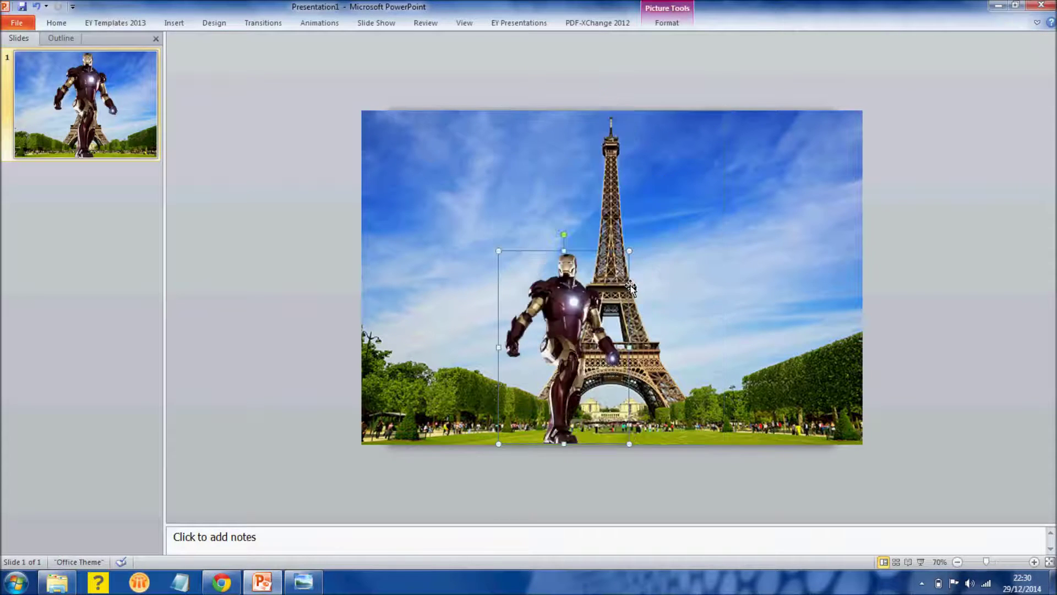
{"action": "left_click_drag", "start_coordinate": [568, 329], "coordinate": [457, 259]}
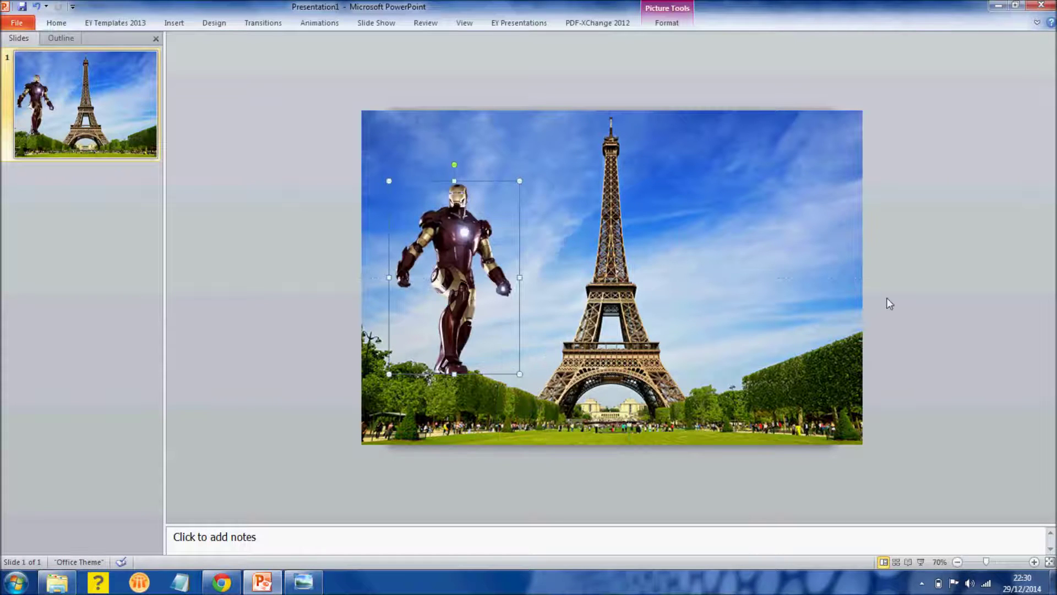
{"action": "left_click", "coordinate": [979, 302]}
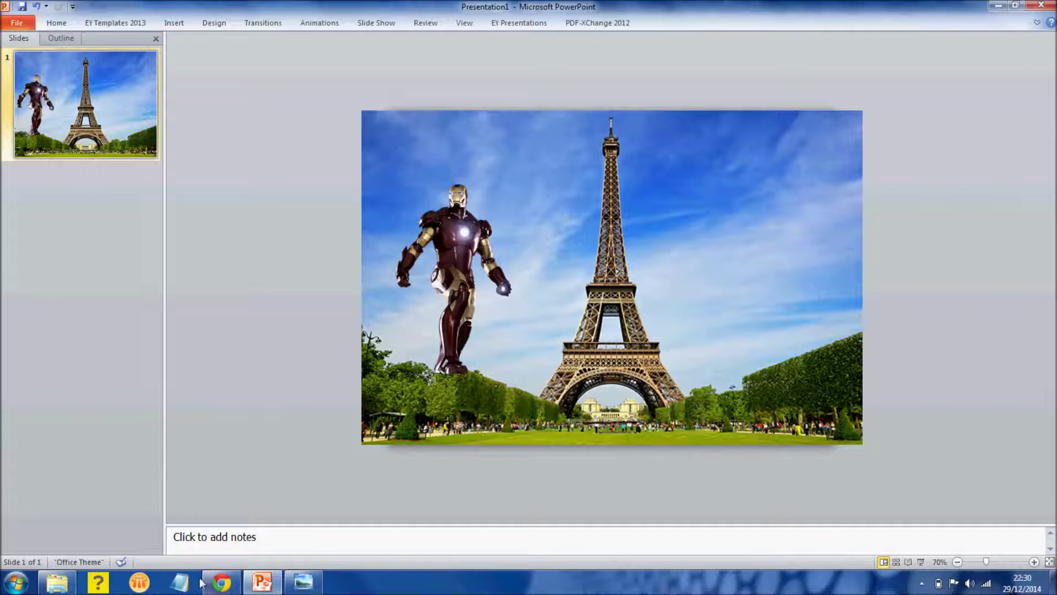
Copy spidermanmovieposter.jpg from the folder and paste it onto the slide.
{"action": "left_click", "coordinate": [58, 582]}
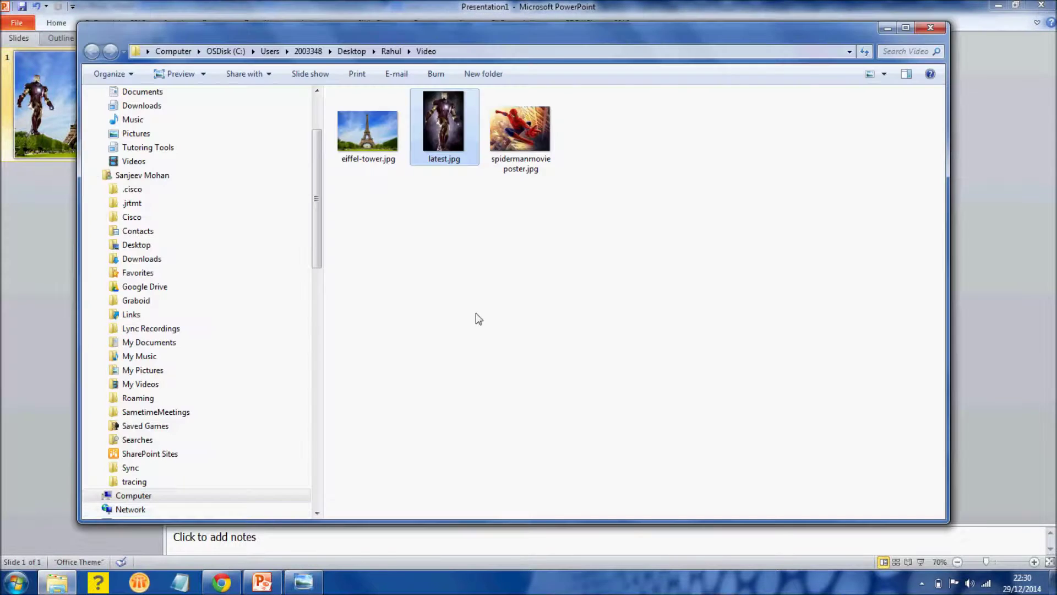
{"action": "left_click", "coordinate": [522, 160]}
{"action": "right_click", "coordinate": [522, 160]}
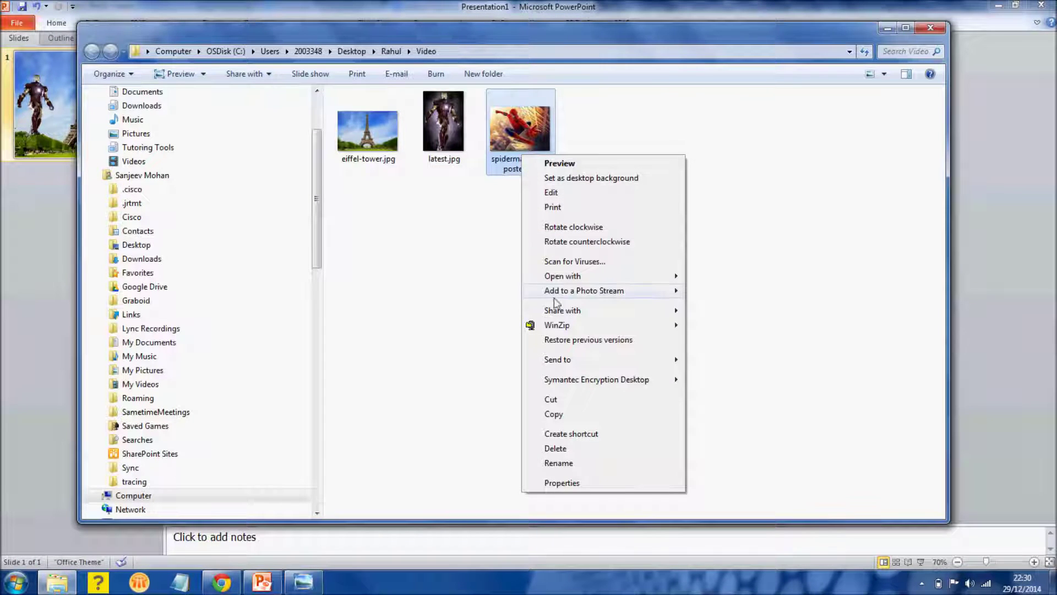
{"action": "left_click", "coordinate": [580, 418]}
{"action": "left_click", "coordinate": [958, 343]}
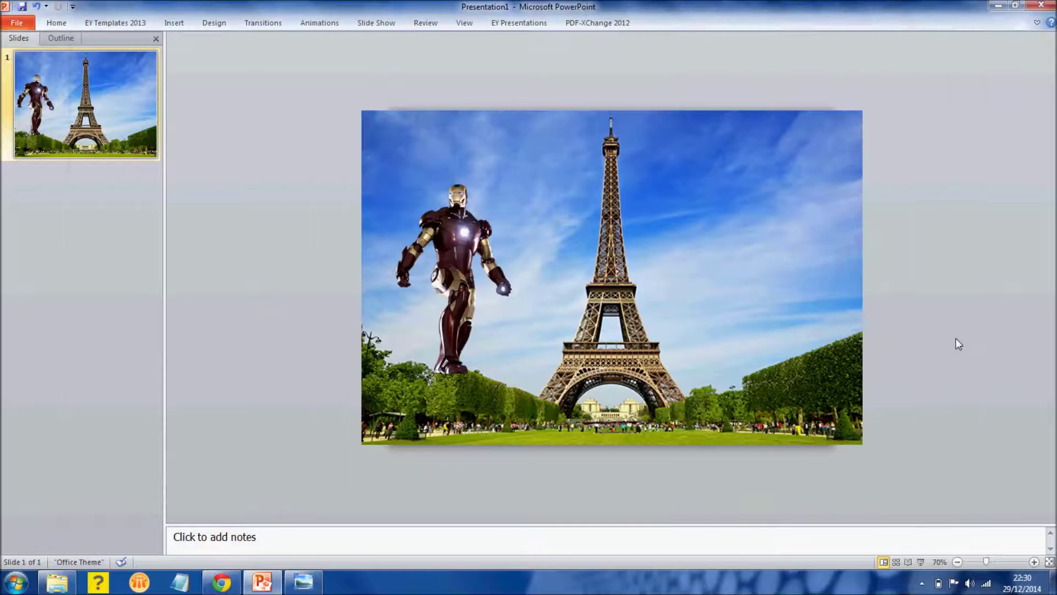
{"action": "key", "text": "ctrl+v"}
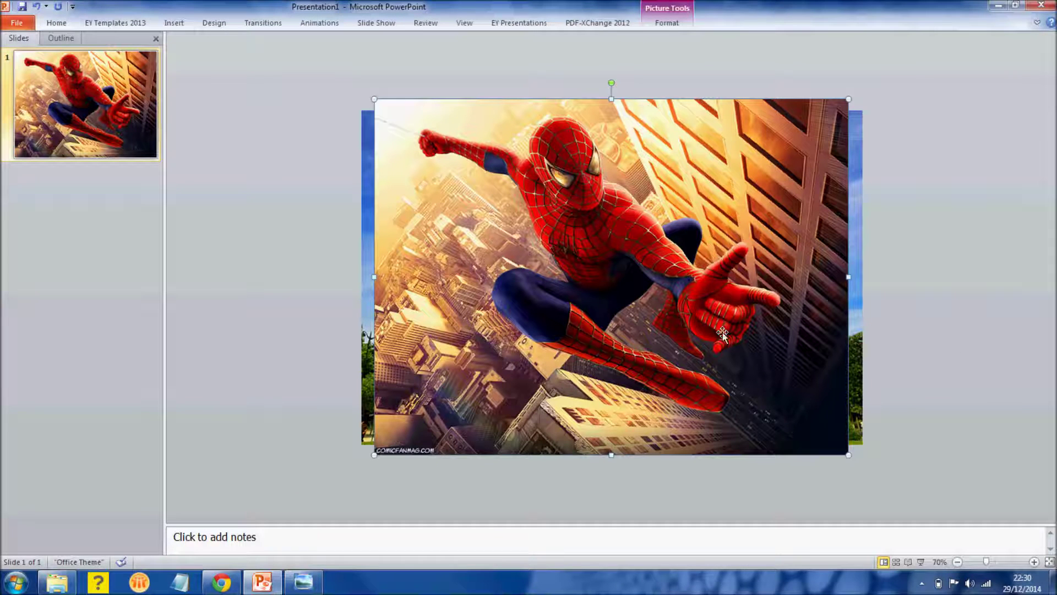
Start Remove Background on the Spider-Man poster and extend the keep area to its corners.
{"action": "left_click", "coordinate": [668, 24]}
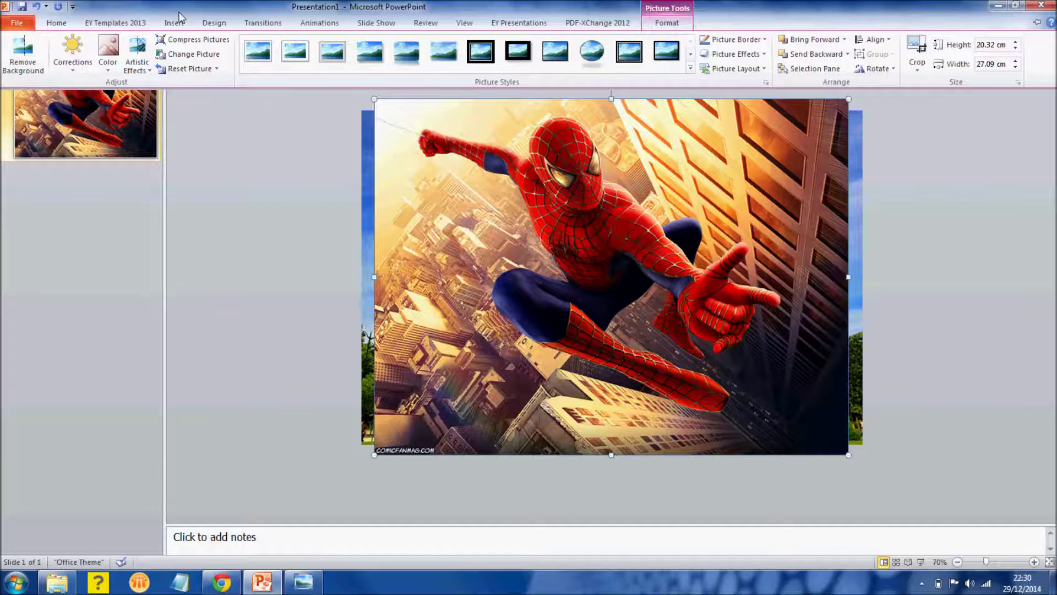
{"action": "left_click", "coordinate": [16, 65]}
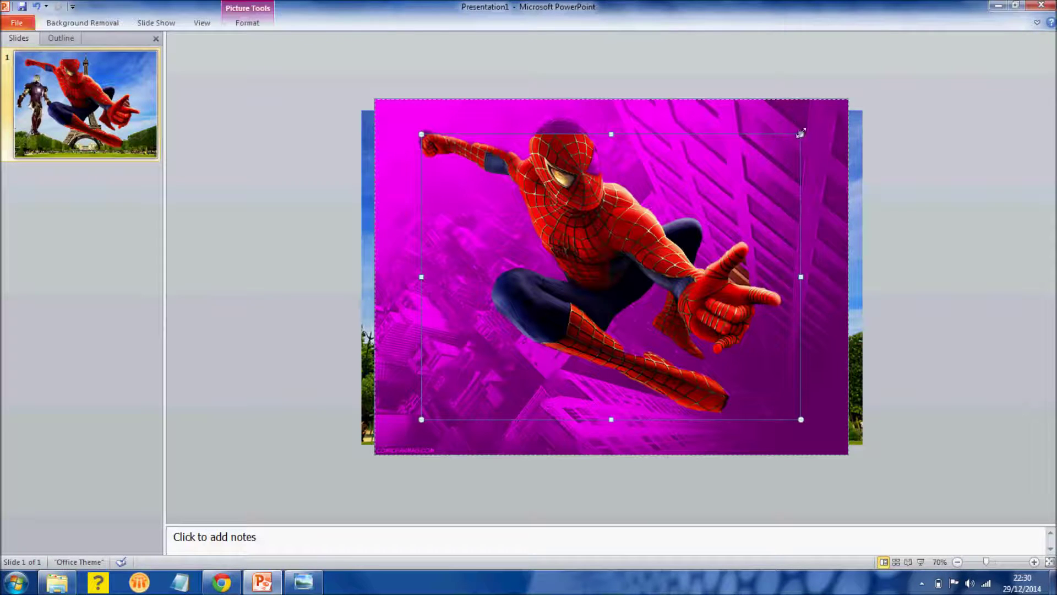
{"action": "left_click_drag", "start_coordinate": [801, 133], "coordinate": [848, 99]}
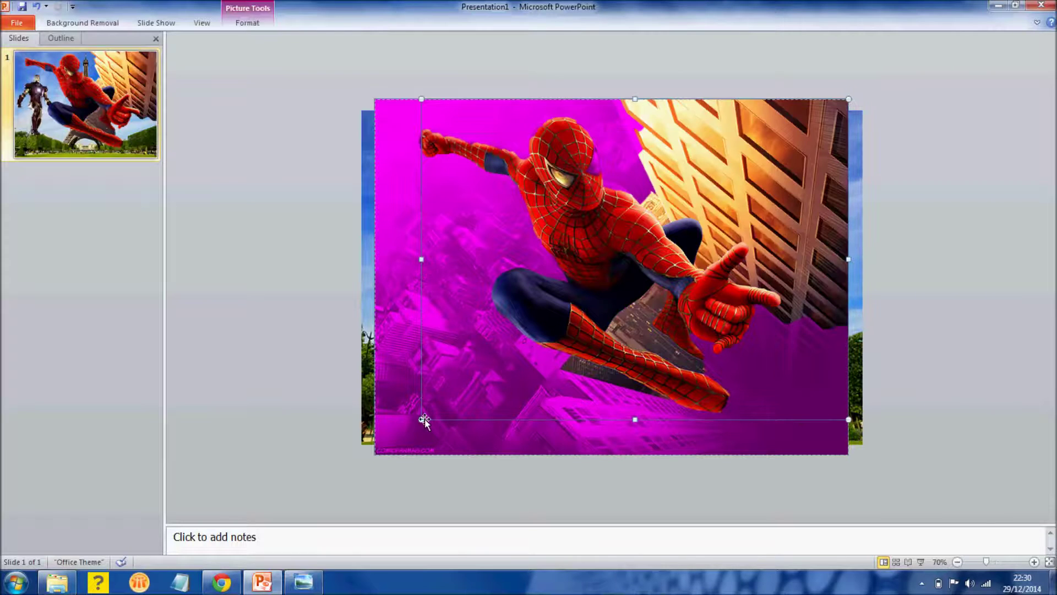
{"action": "left_click", "coordinate": [425, 419]}
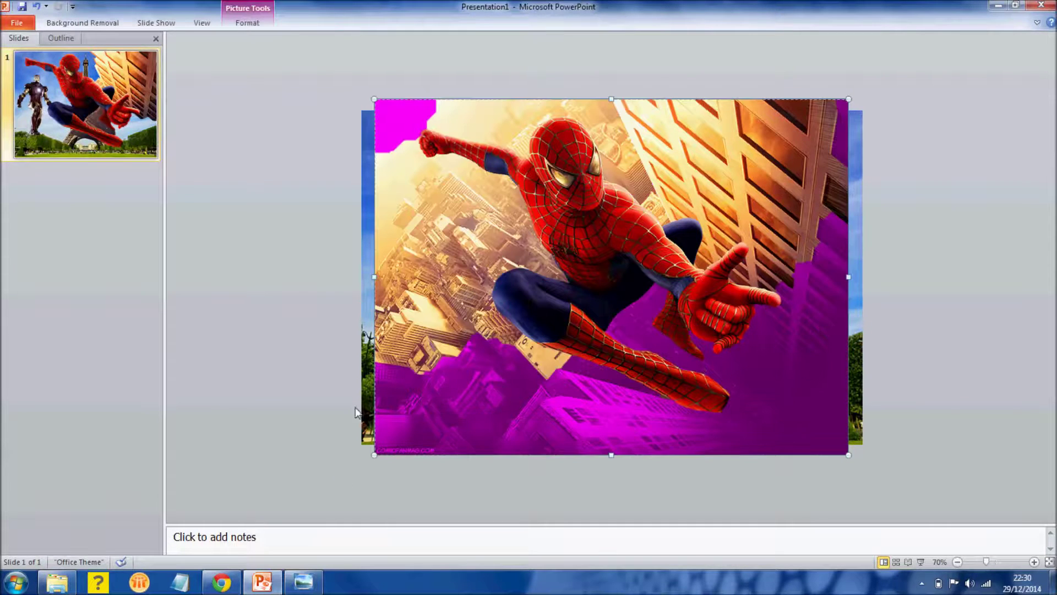
{"action": "left_click", "coordinate": [81, 24]}
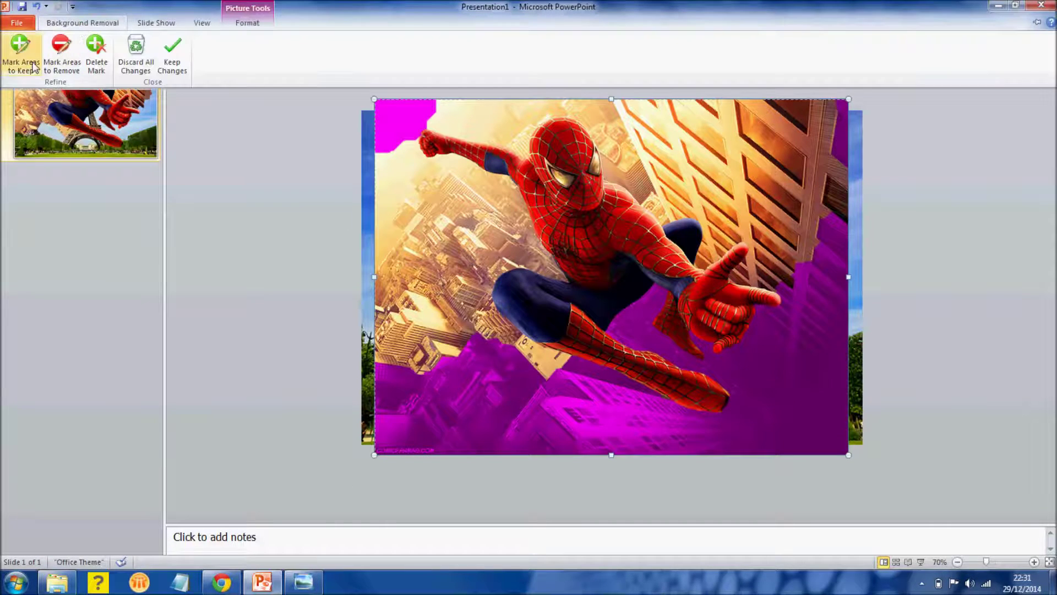
Mark the left, top and upper-right buildings of the Spider-Man poster for removal.
{"action": "left_click", "coordinate": [63, 60]}
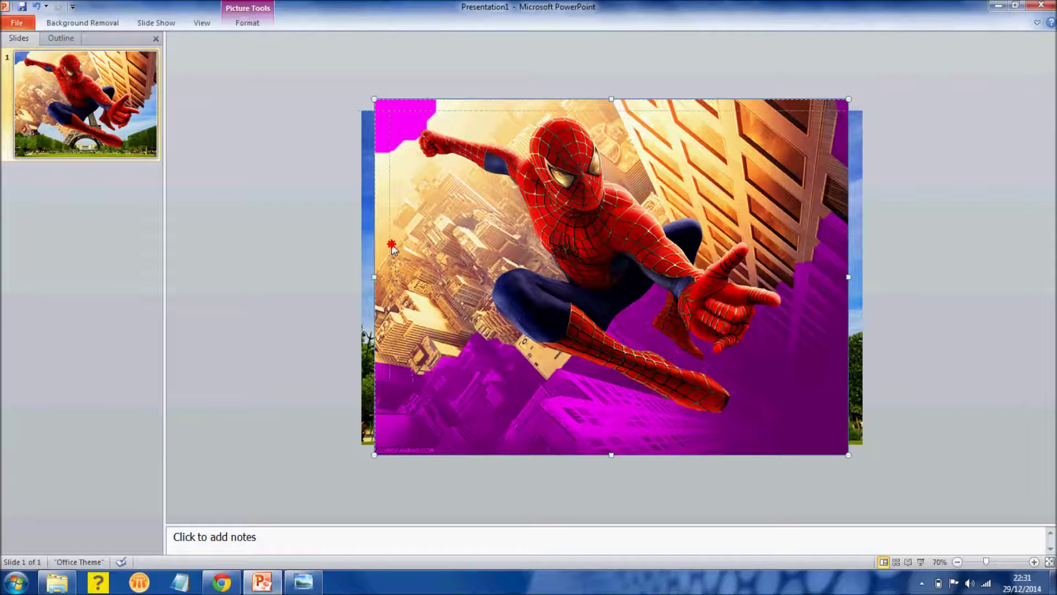
{"action": "left_click_drag", "start_coordinate": [417, 372], "coordinate": [402, 142]}
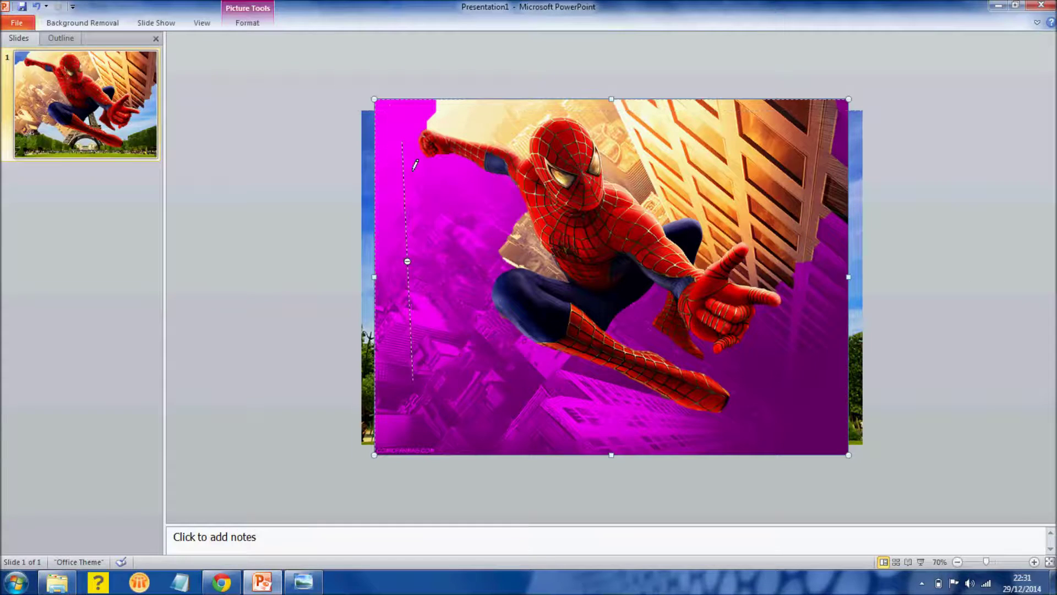
{"action": "left_click_drag", "start_coordinate": [537, 250], "coordinate": [515, 242]}
{"action": "left_click_drag", "start_coordinate": [452, 113], "coordinate": [819, 107]}
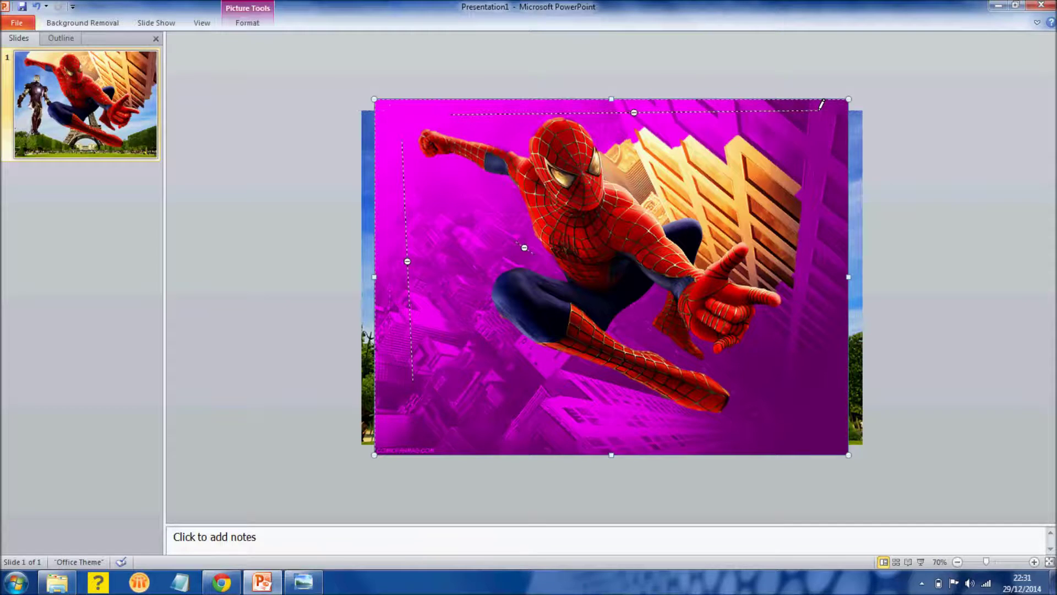
{"action": "left_click_drag", "start_coordinate": [684, 142], "coordinate": [747, 208]}
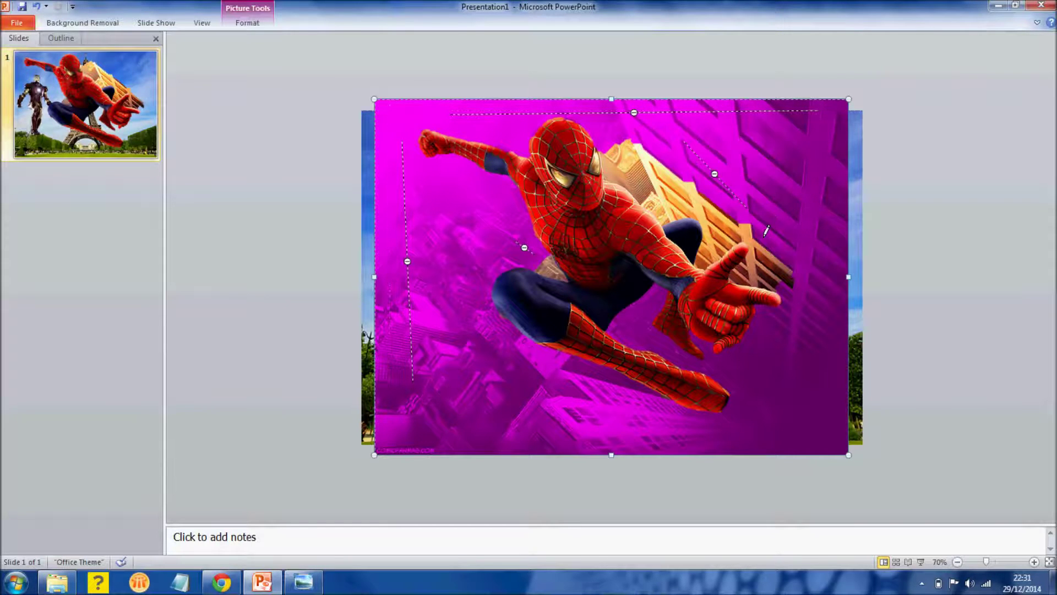
{"action": "left_click_drag", "start_coordinate": [622, 156], "coordinate": [728, 236]}
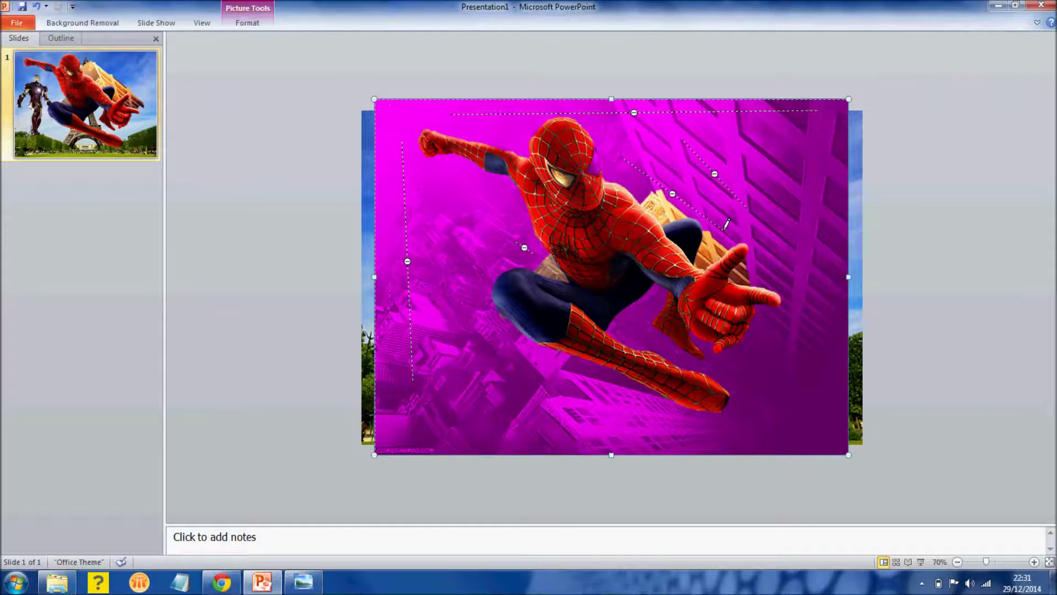
Mark the leftover tan building patches around Spider-Man's hand for removal.
{"action": "left_click_drag", "start_coordinate": [670, 207], "coordinate": [652, 220]}
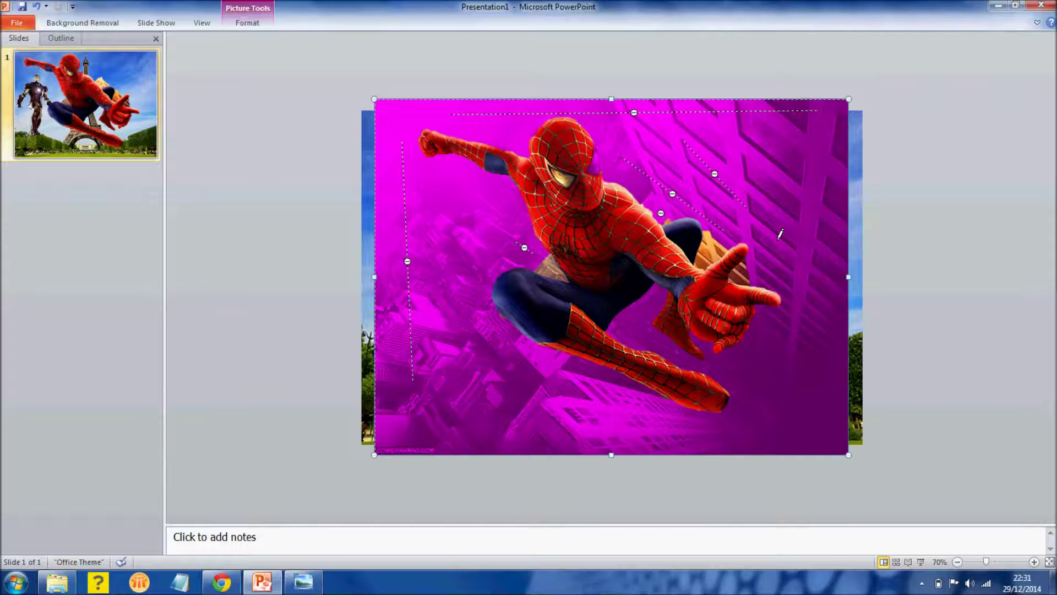
{"action": "left_click", "coordinate": [710, 252]}
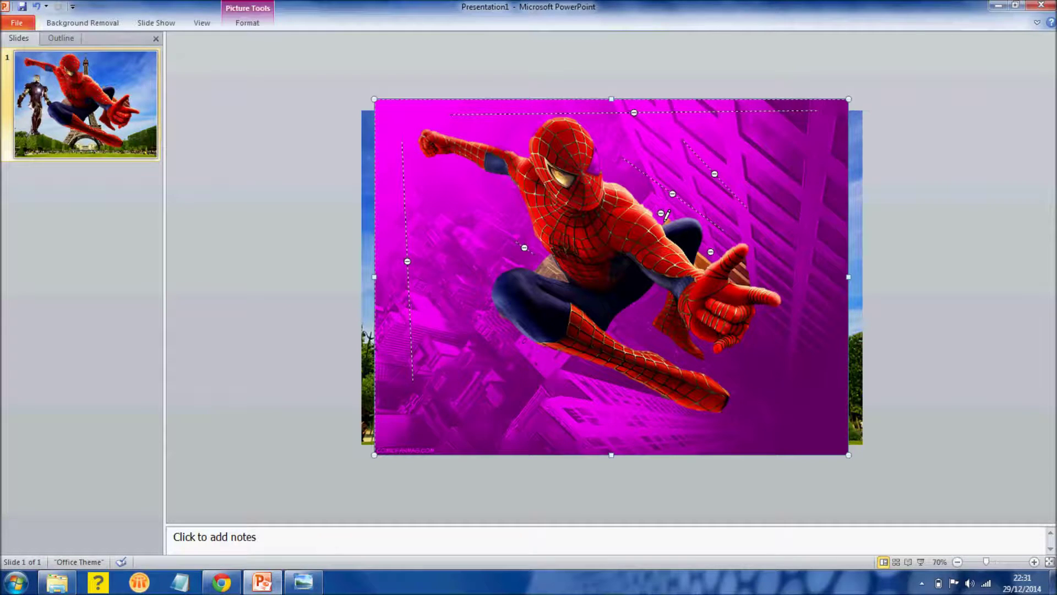
{"action": "left_click", "coordinate": [667, 221]}
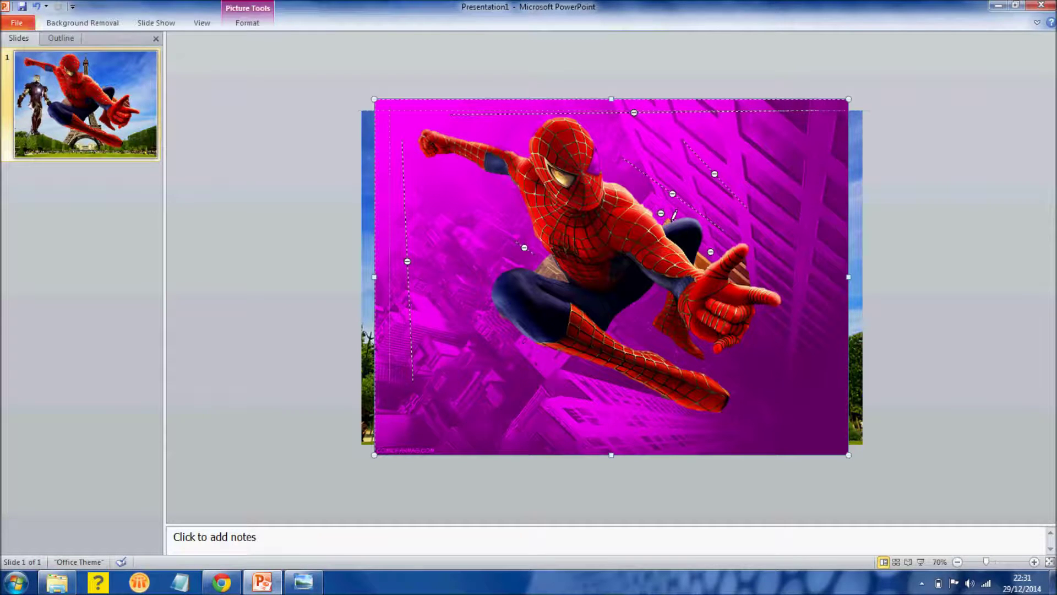
{"action": "left_click", "coordinate": [740, 279]}
{"action": "left_click_drag", "start_coordinate": [700, 262], "coordinate": [744, 207]}
{"action": "left_click_drag", "start_coordinate": [741, 279], "coordinate": [781, 245]}
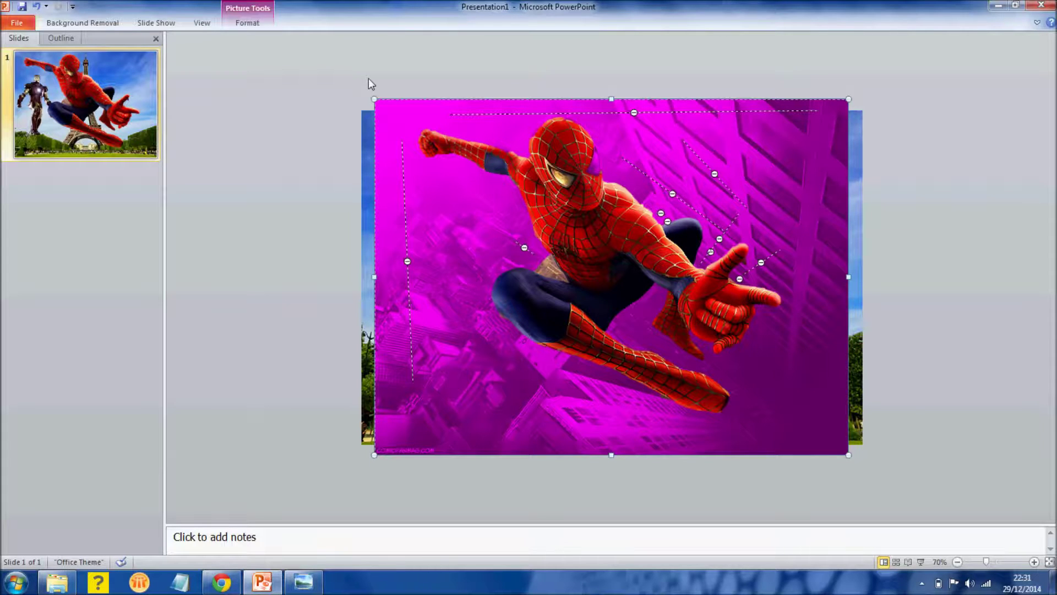
{"action": "left_click", "coordinate": [73, 22]}
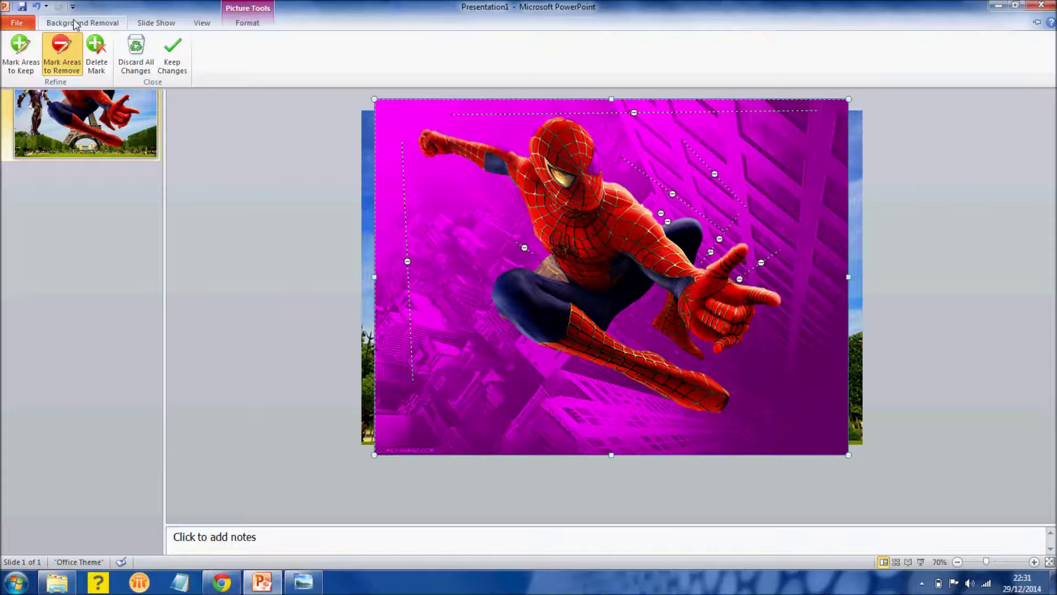
Mark Spider-Man's head as an area to keep and apply the background removal.
{"action": "left_click", "coordinate": [24, 77]}
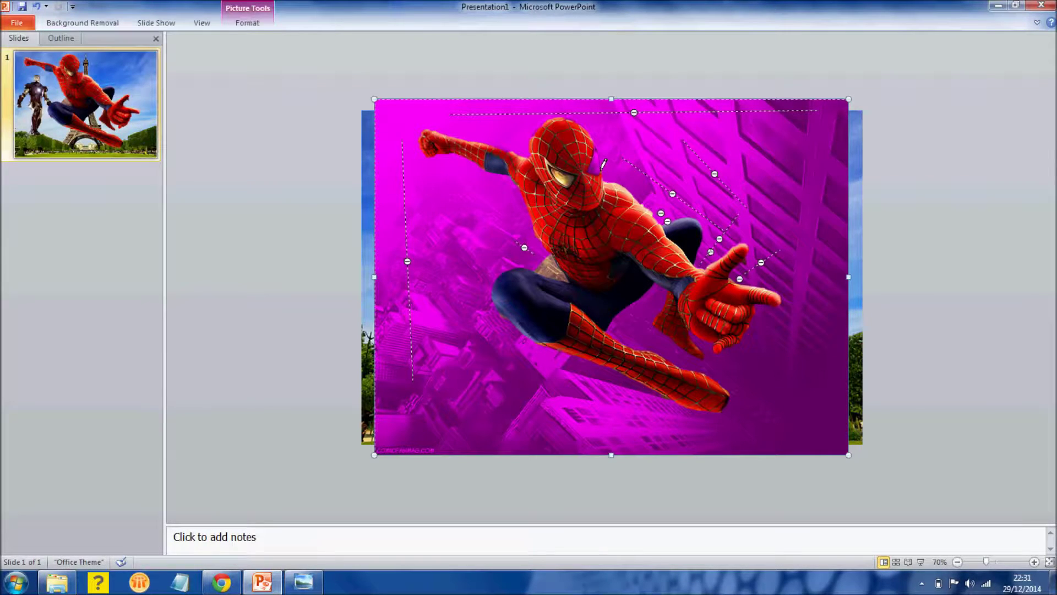
{"action": "left_click", "coordinate": [596, 167]}
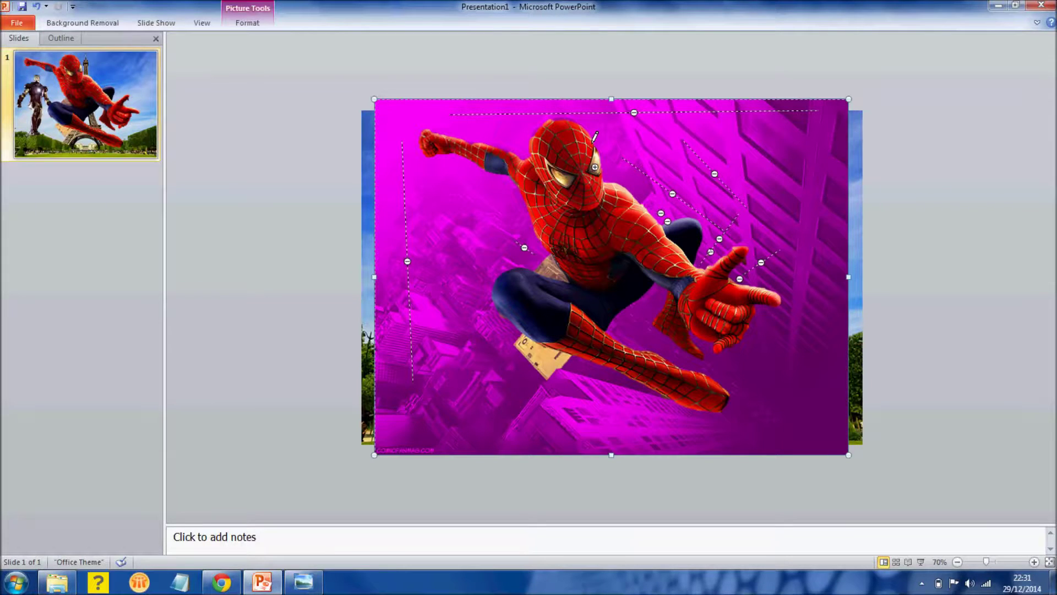
{"action": "left_click", "coordinate": [569, 122]}
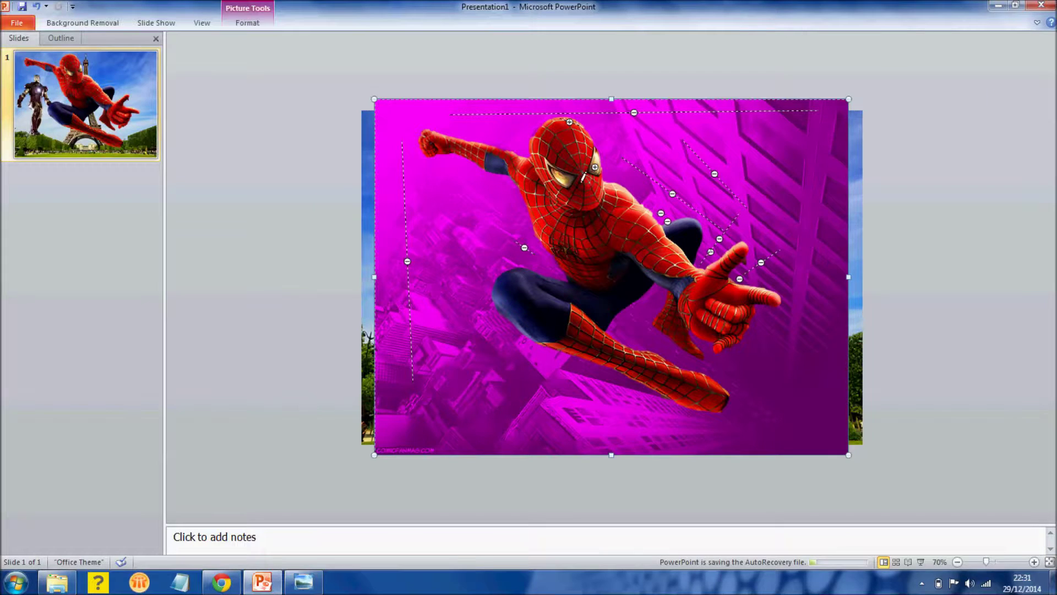
{"action": "left_click", "coordinate": [931, 297]}
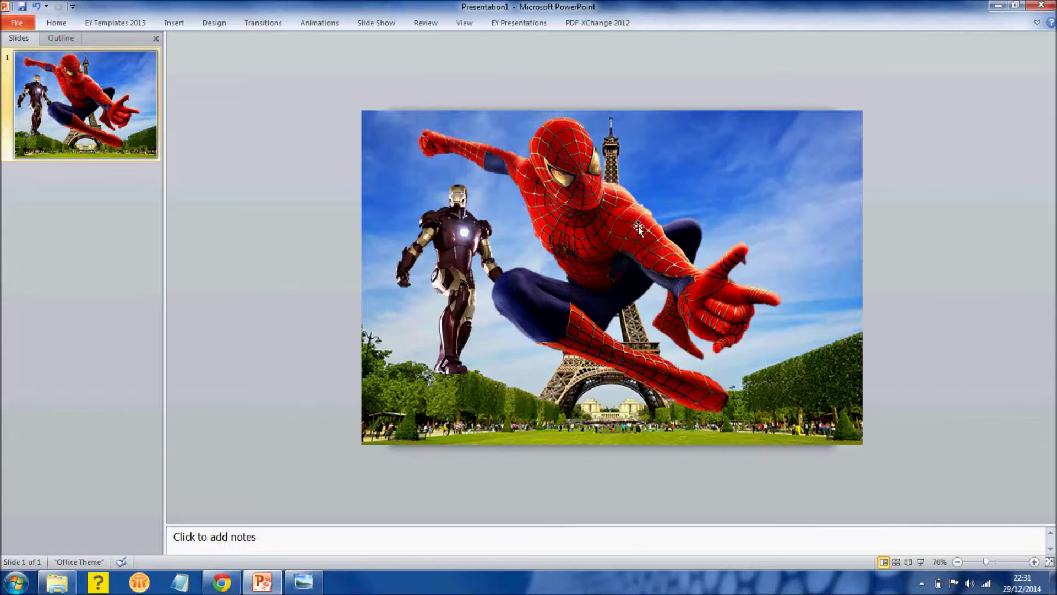
Mirror Spider-Man, shrink it, and place it right of the Eiffel Tower facing Iron Man.
{"action": "left_click_drag", "start_coordinate": [639, 227], "coordinate": [701, 231]}
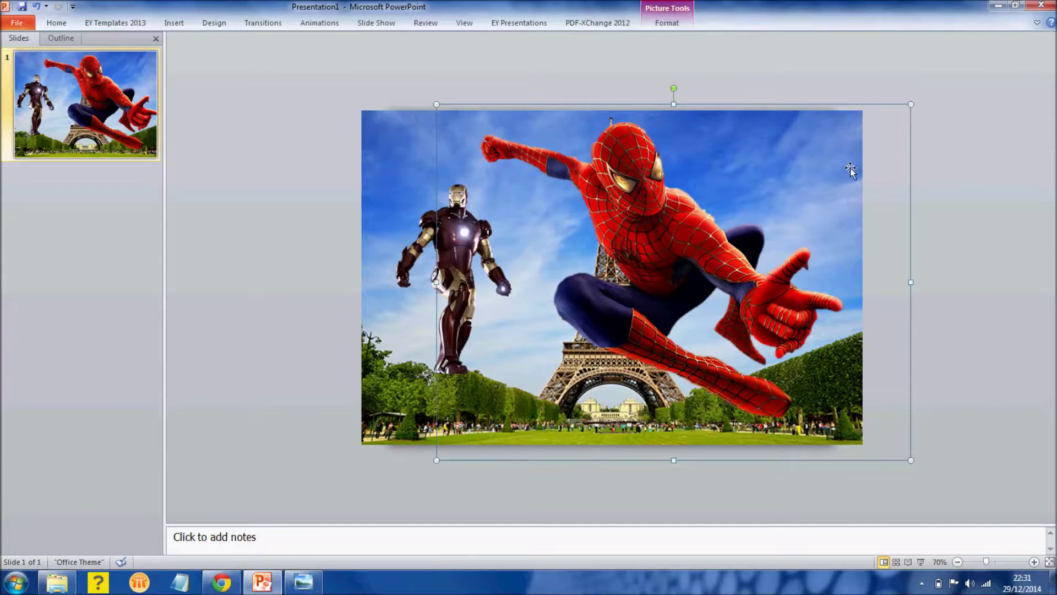
{"action": "left_click_drag", "start_coordinate": [911, 104], "coordinate": [297, 215]}
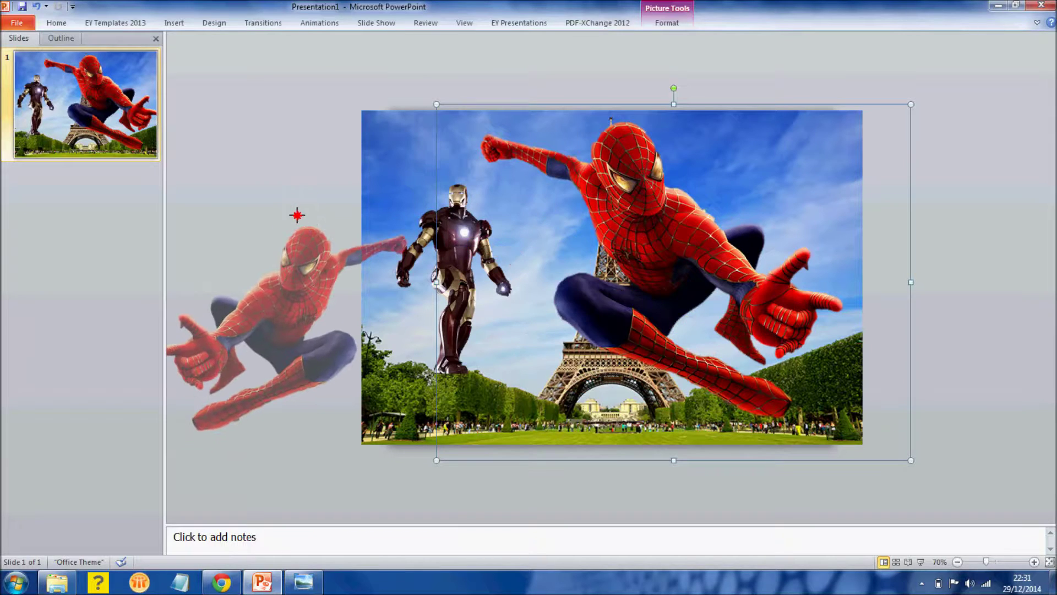
{"action": "mouse_move", "coordinate": [299, 290]}
{"action": "left_mouse_down"}
{"action": "mouse_move", "coordinate": [755, 236]}
{"action": "mouse_move", "coordinate": [882, 173]}
{"action": "left_mouse_up"}
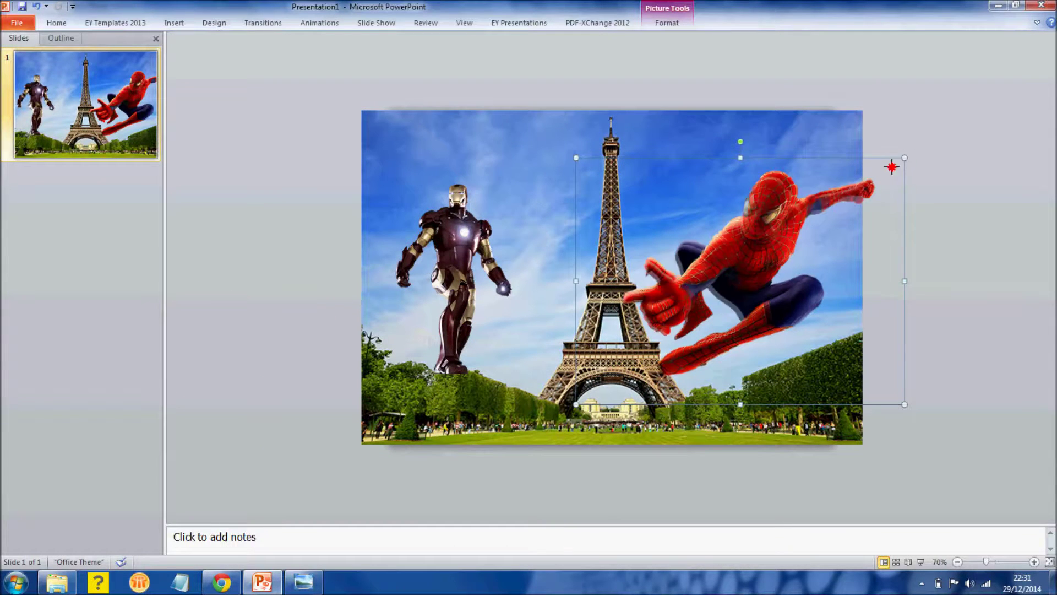
{"action": "left_click_drag", "start_coordinate": [842, 211], "coordinate": [876, 181]}
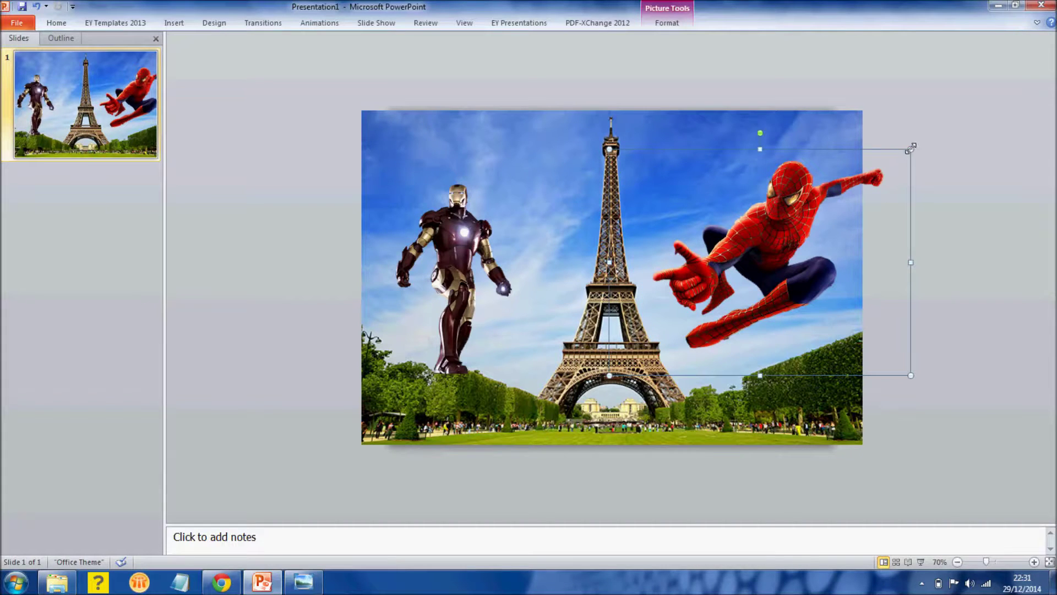
{"action": "left_click_drag", "start_coordinate": [911, 149], "coordinate": [895, 161]}
{"action": "left_click_drag", "start_coordinate": [786, 230], "coordinate": [776, 246]}
{"action": "left_click", "coordinate": [983, 303]}
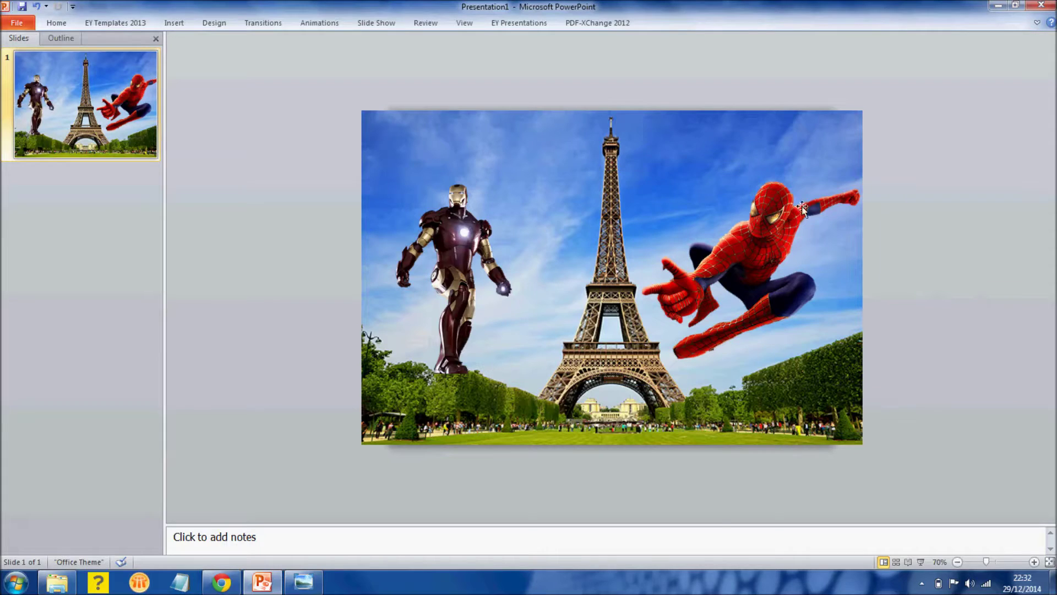